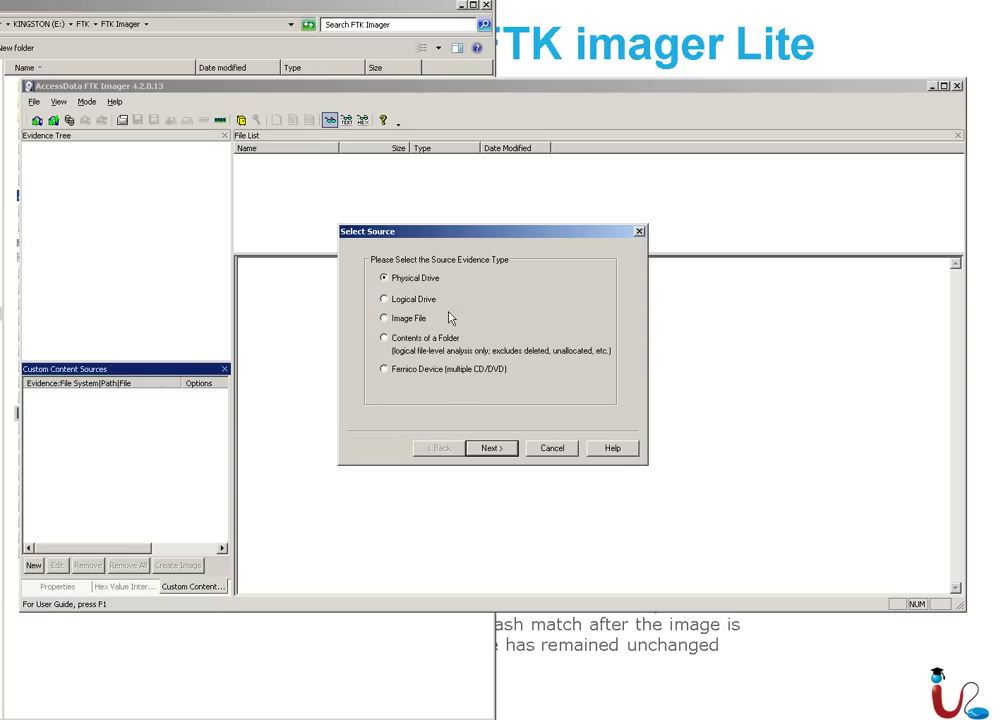
- Choose physical drive PHYSICALDRIVE0 as the disk image source and add a destination of image type Raw (dd)
left_click(489, 448)
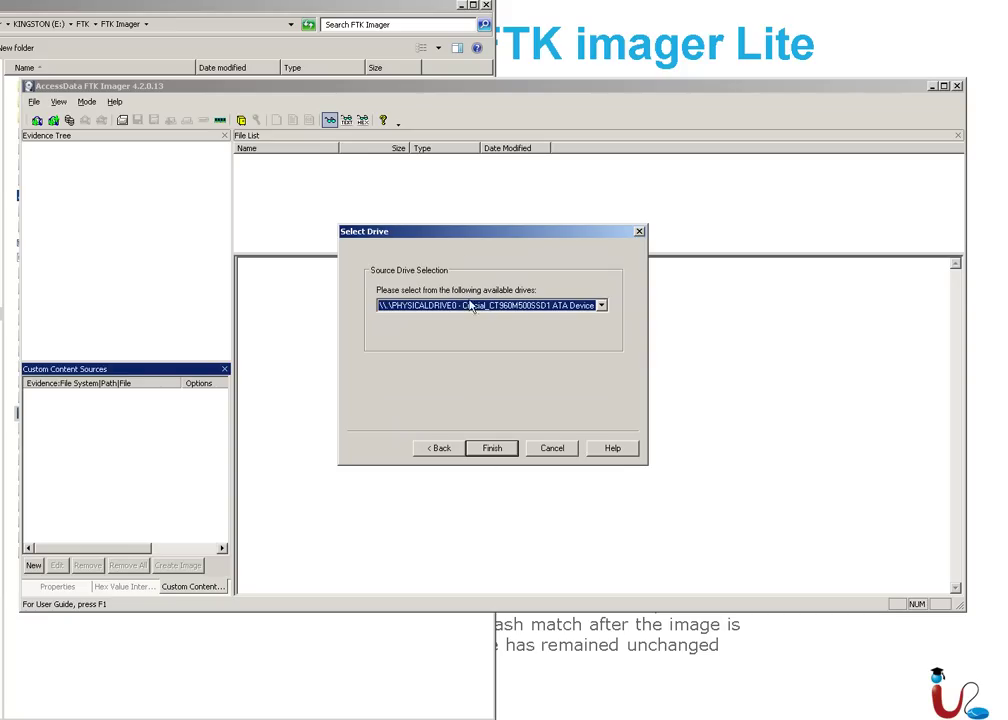
left_click(490, 448)
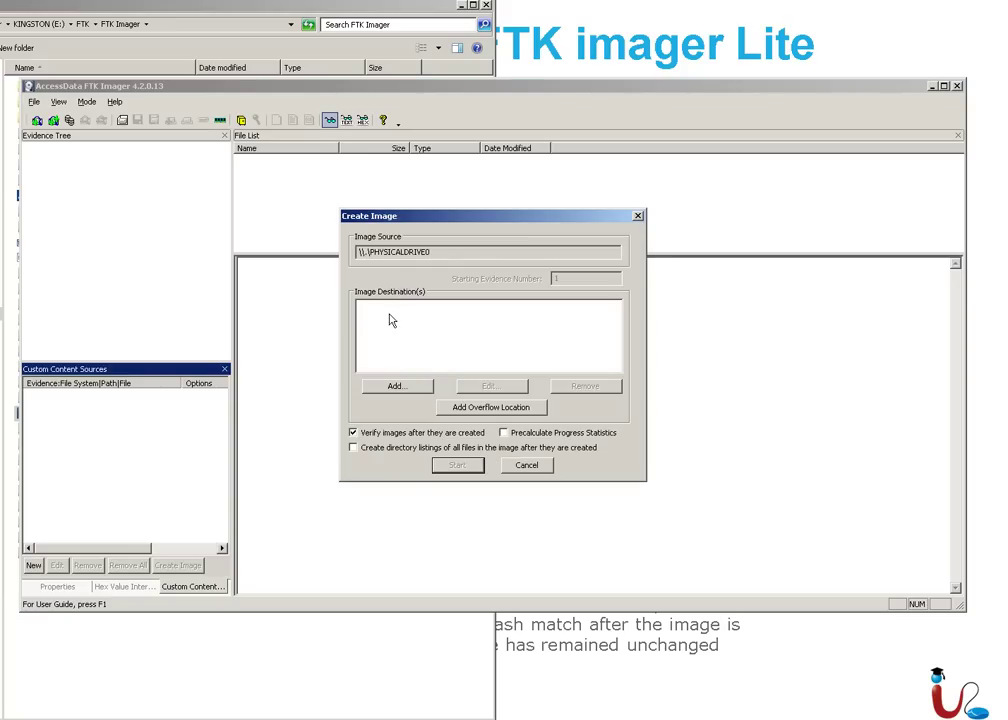
left_click(402, 388)
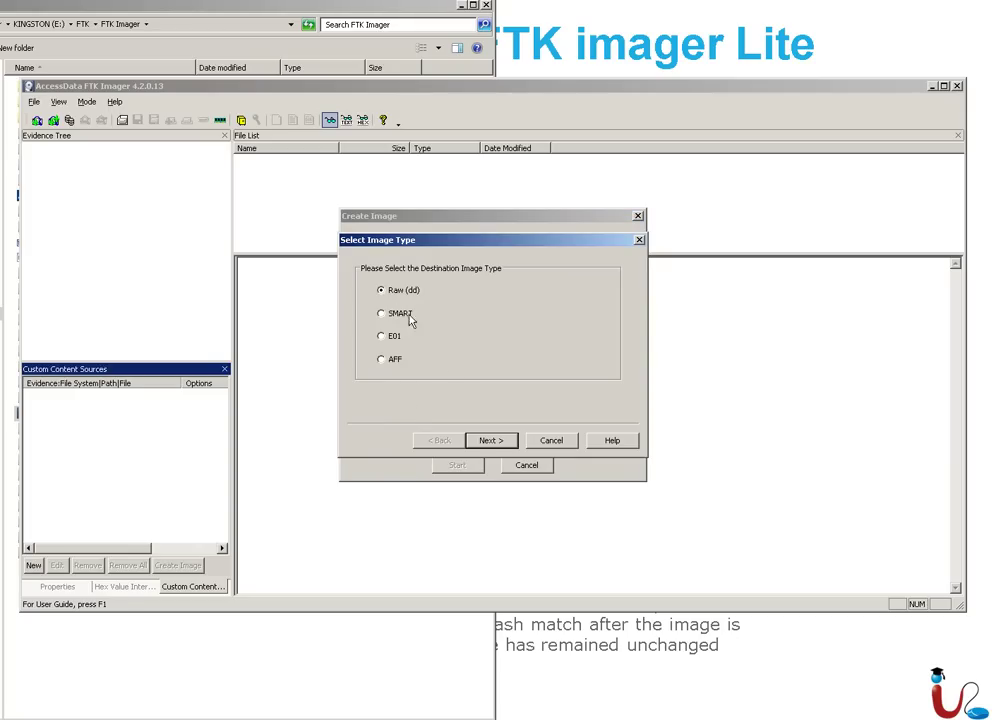
left_click(490, 440)
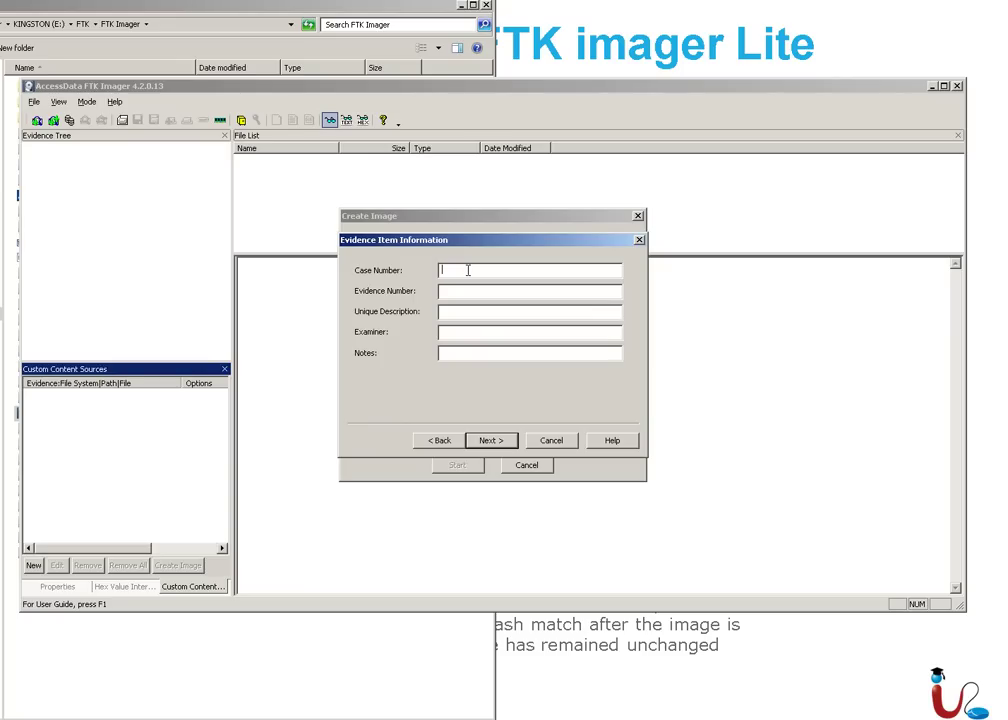
- Enter case number UITA-001, evidence number UITa001, description "UITA cyber hack 2018", the examiner's name and notes "domaincontroller" as evidence information
type("UITA")
type("UI")
type("UI")
type("TA cyber hack 2018")
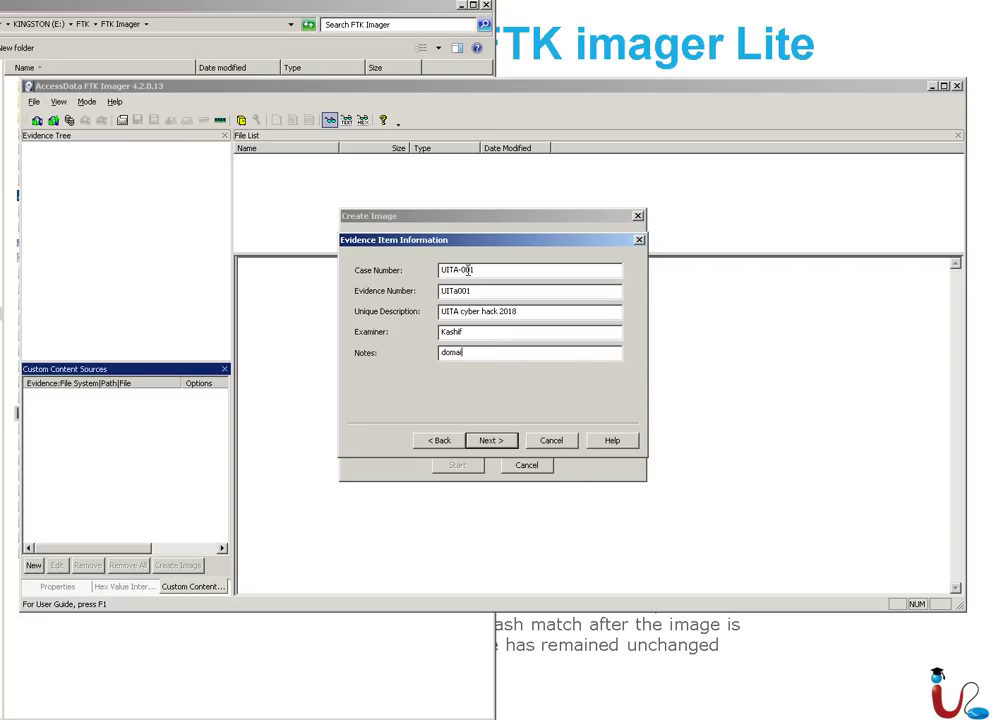
type("domaincontroller")
left_click(490, 440)
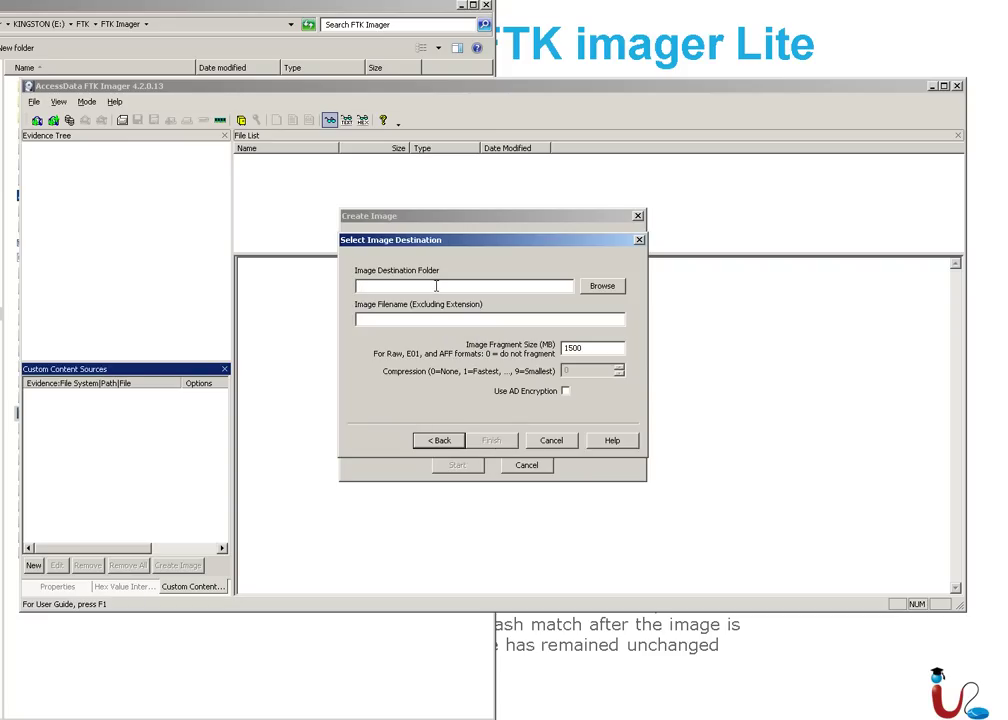
- Set the image destination folder to the image folder on the KINGSTON (E:) drive
left_click(602, 286)
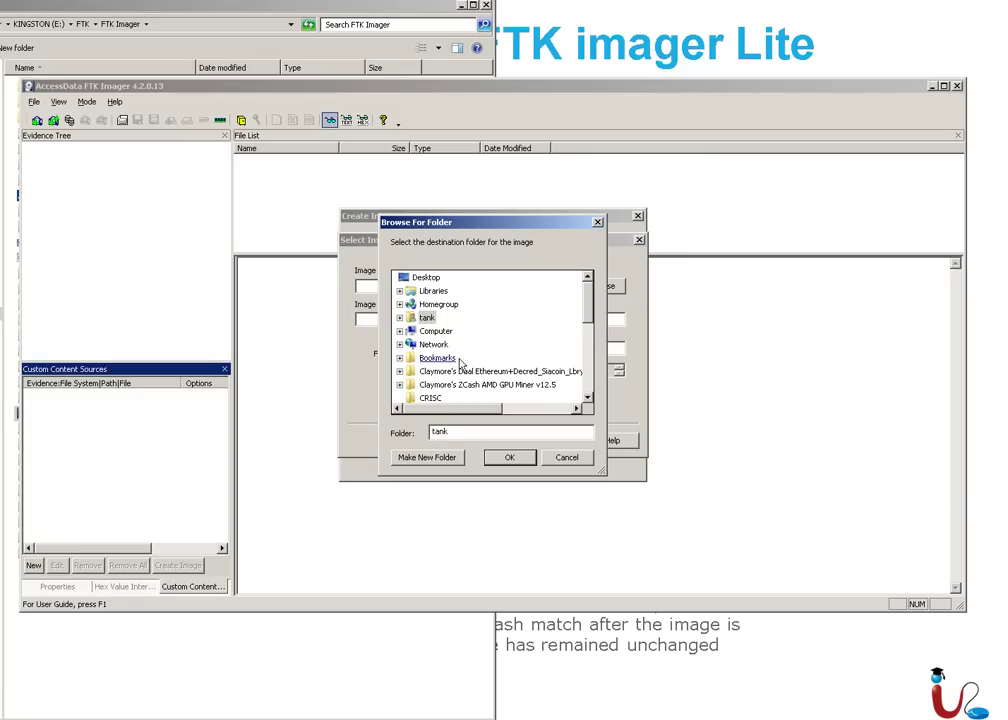
left_click(401, 331)
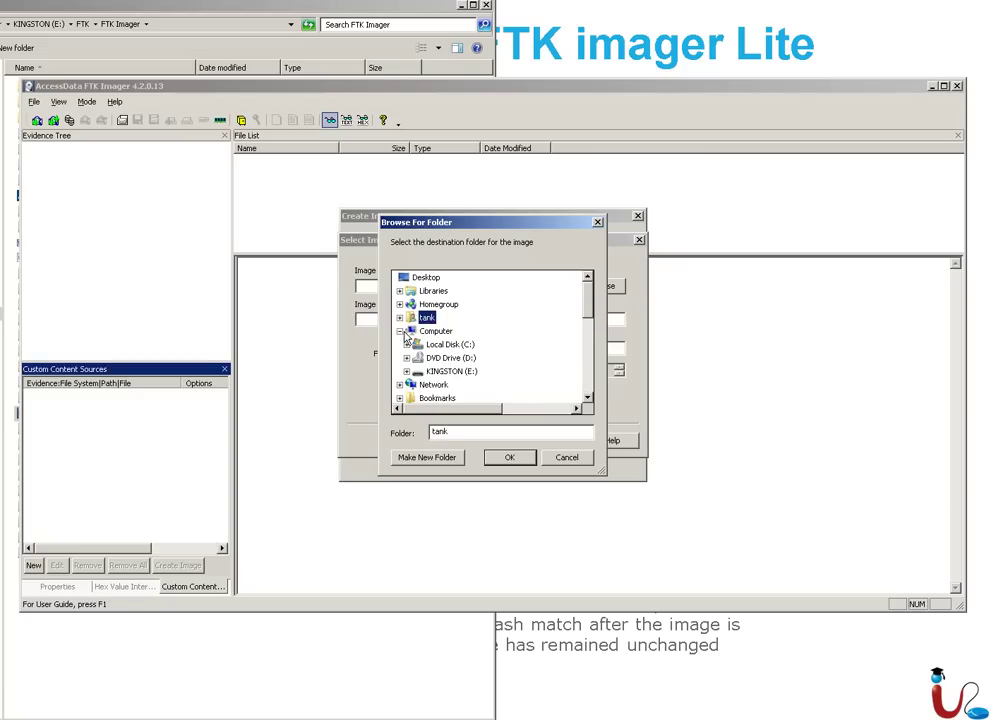
double_click(451, 371)
scroll(470, 396, "down", 3)
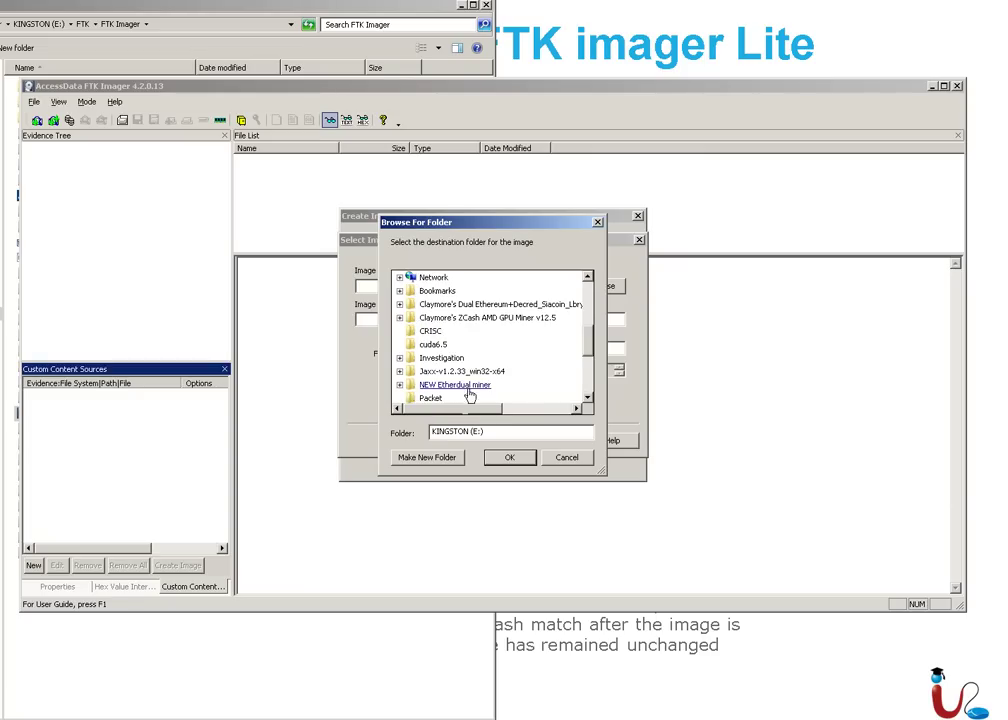
scroll(452, 388, "up", 3)
left_click(443, 371)
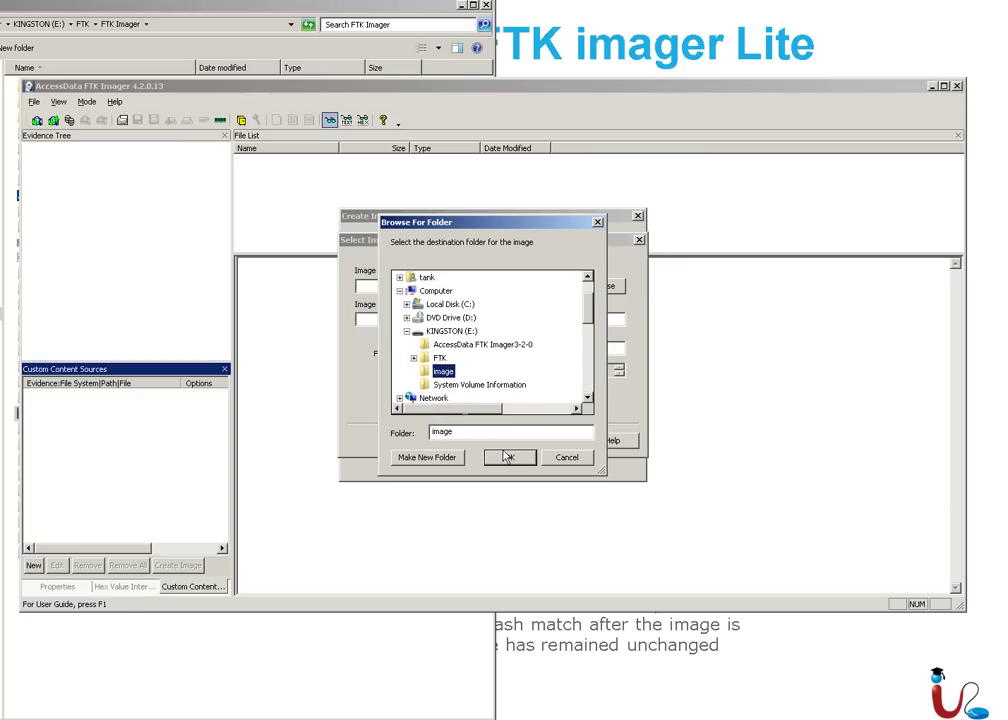
left_click(507, 457)
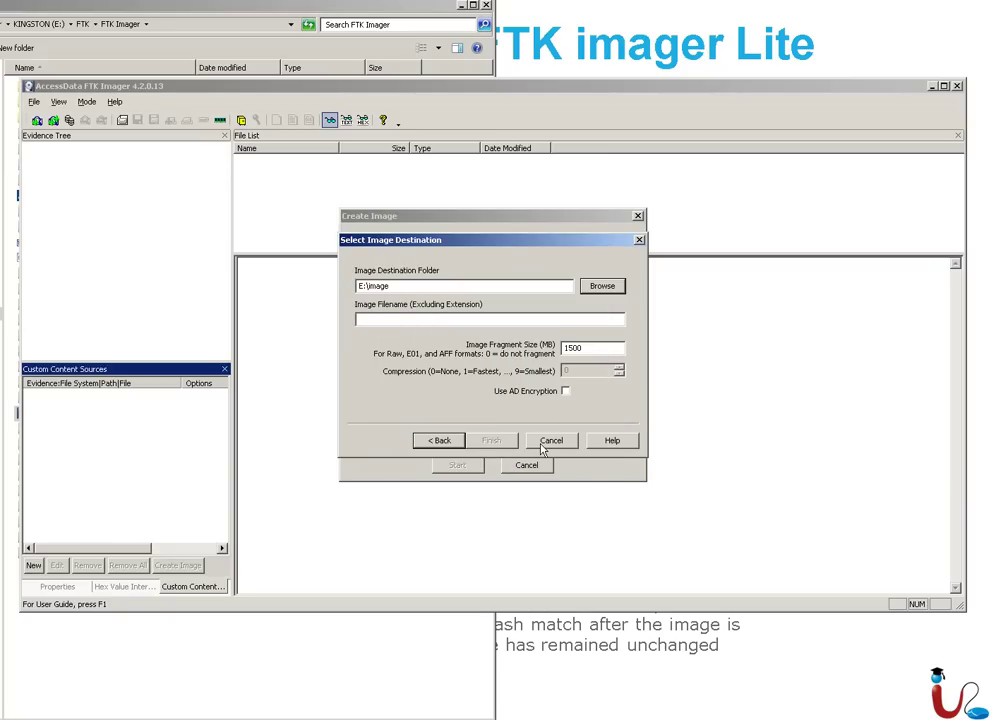
- Enter "image" as the image filename and cancel the creation of the disk image
left_click(449, 320)
type("image")
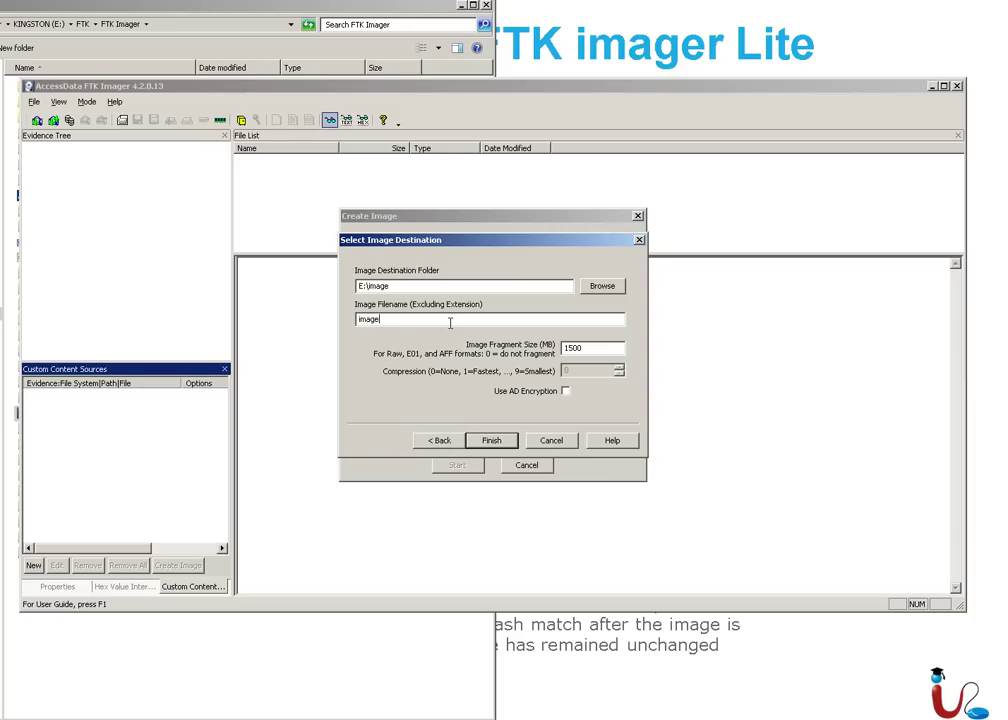
left_click(552, 441)
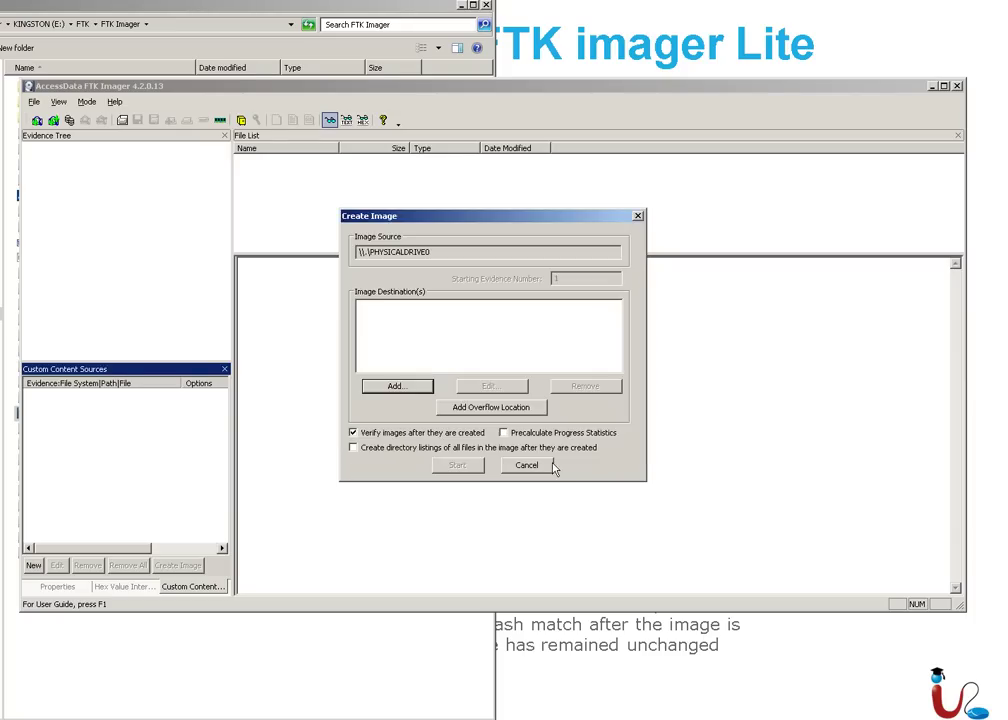
left_click(535, 466)
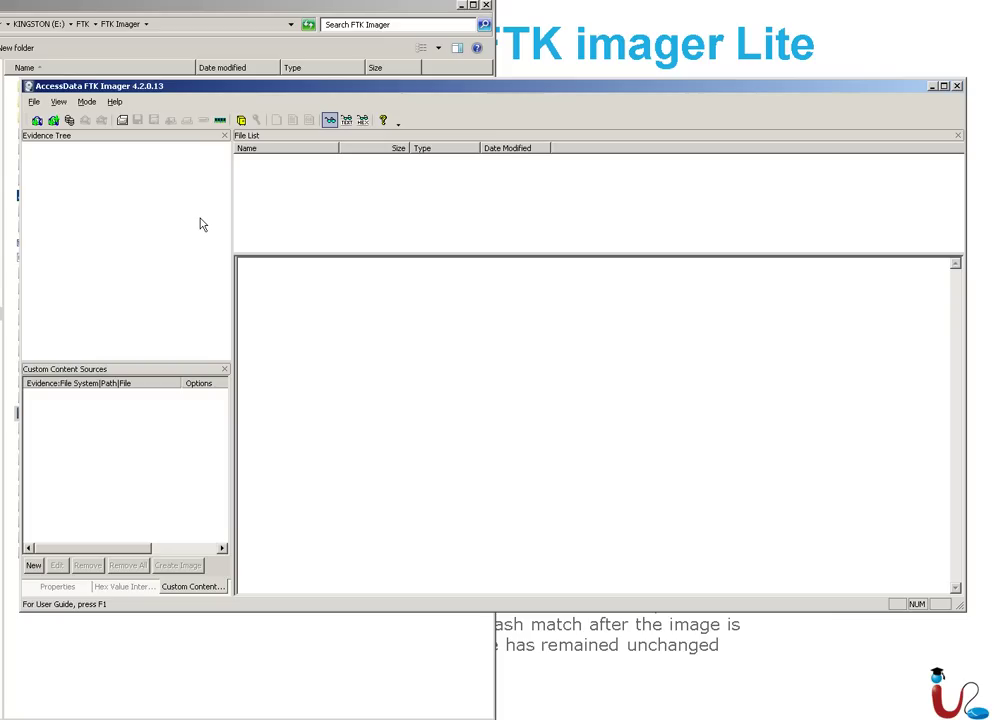
- Set up a memory capture that includes the pagefile, leaving the AD1 file option off
left_click(33, 102)
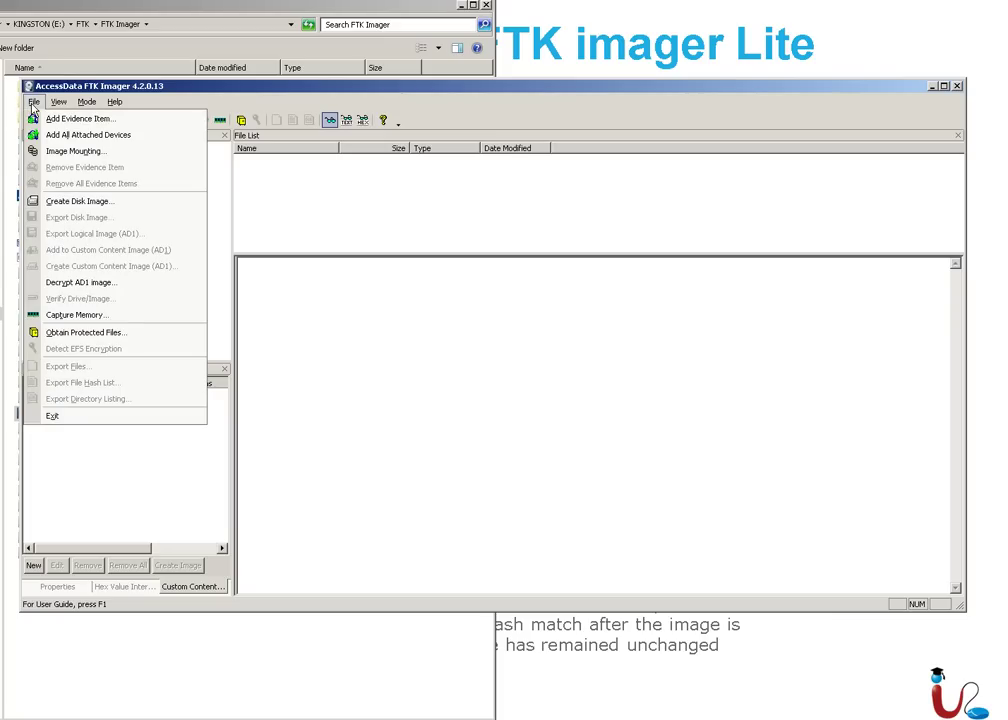
left_click(67, 316)
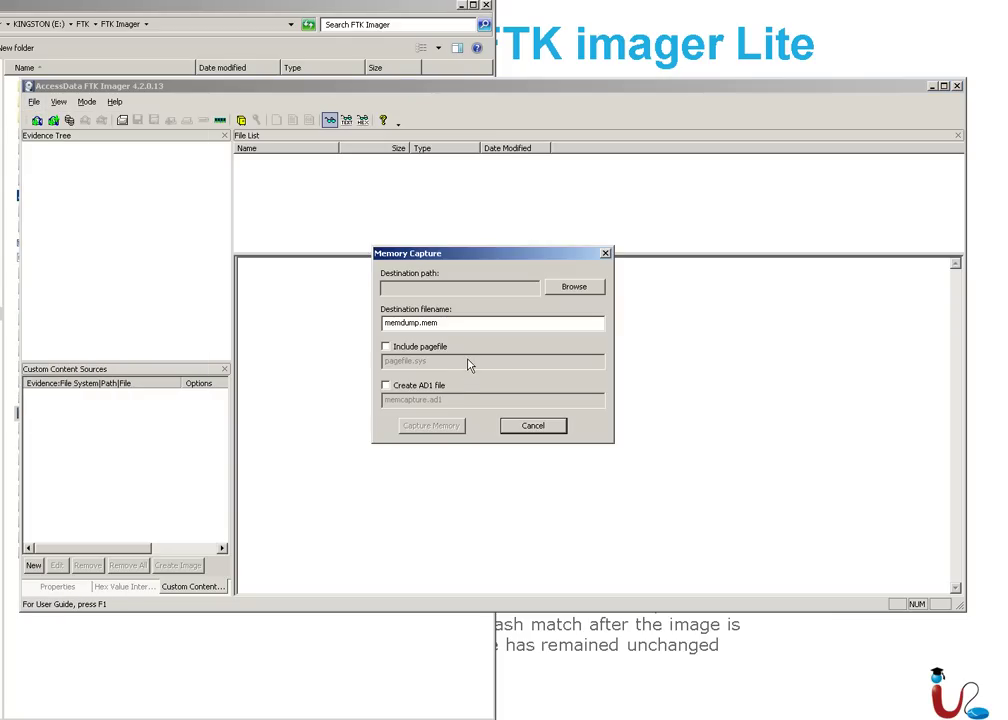
left_click(386, 346)
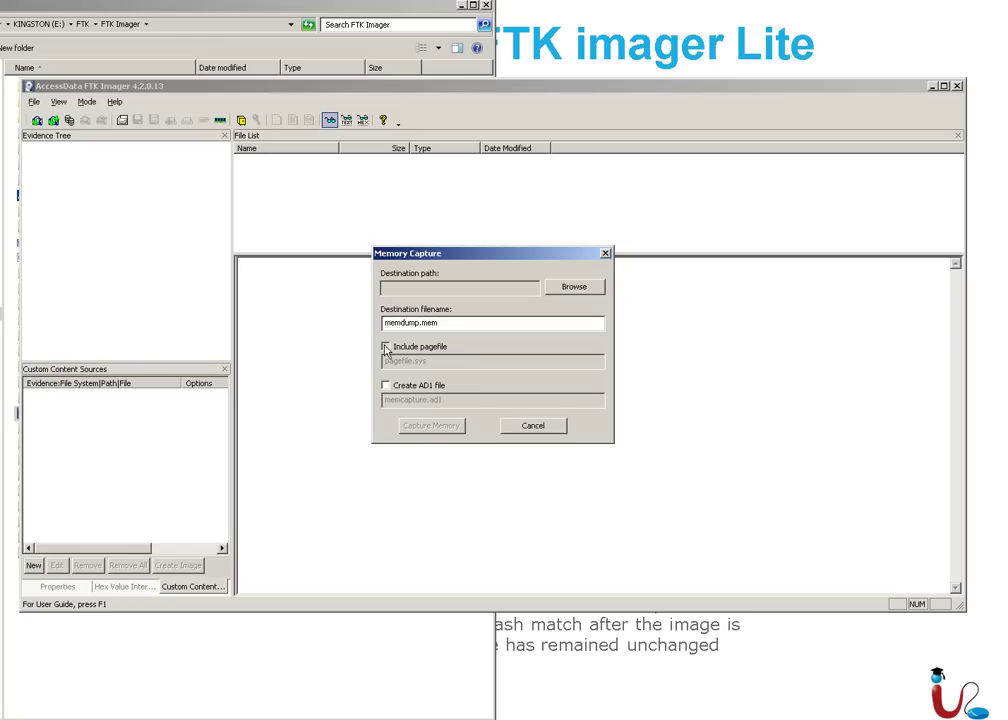
left_click(386, 386)
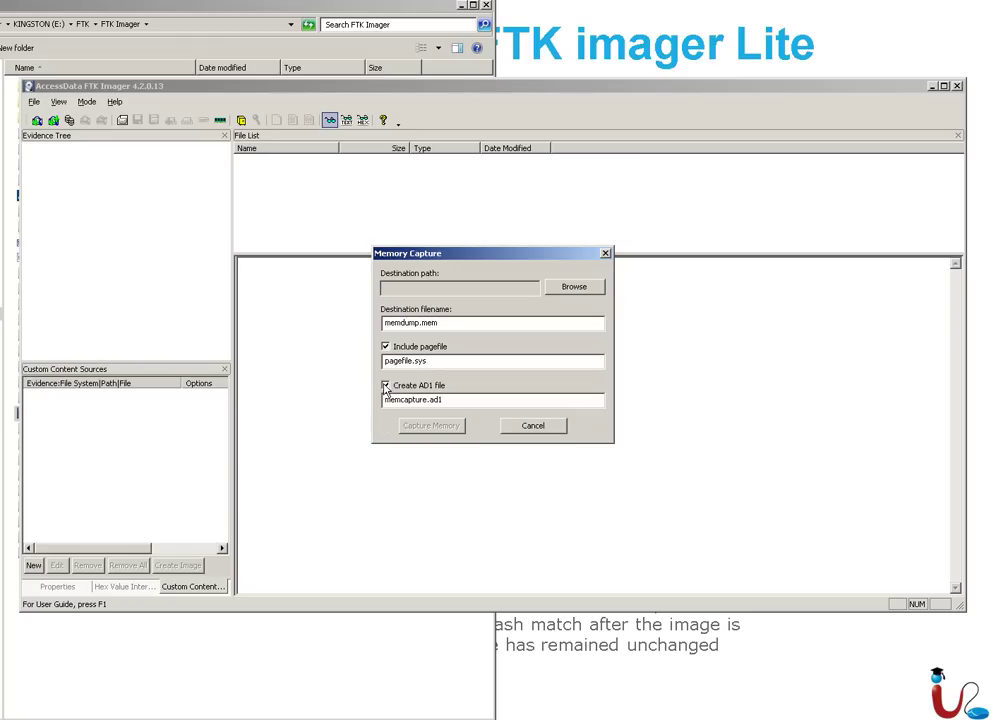
left_click(386, 386)
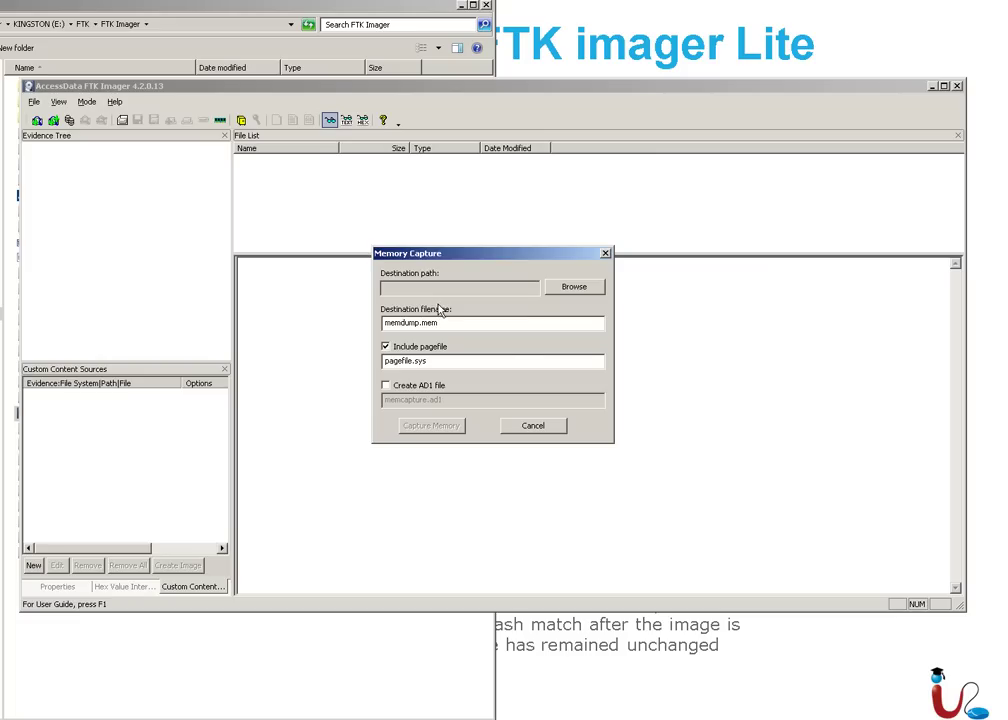
- Set the memory capture's destination path to E:\image on the KINGSTON drive
left_click(558, 290)
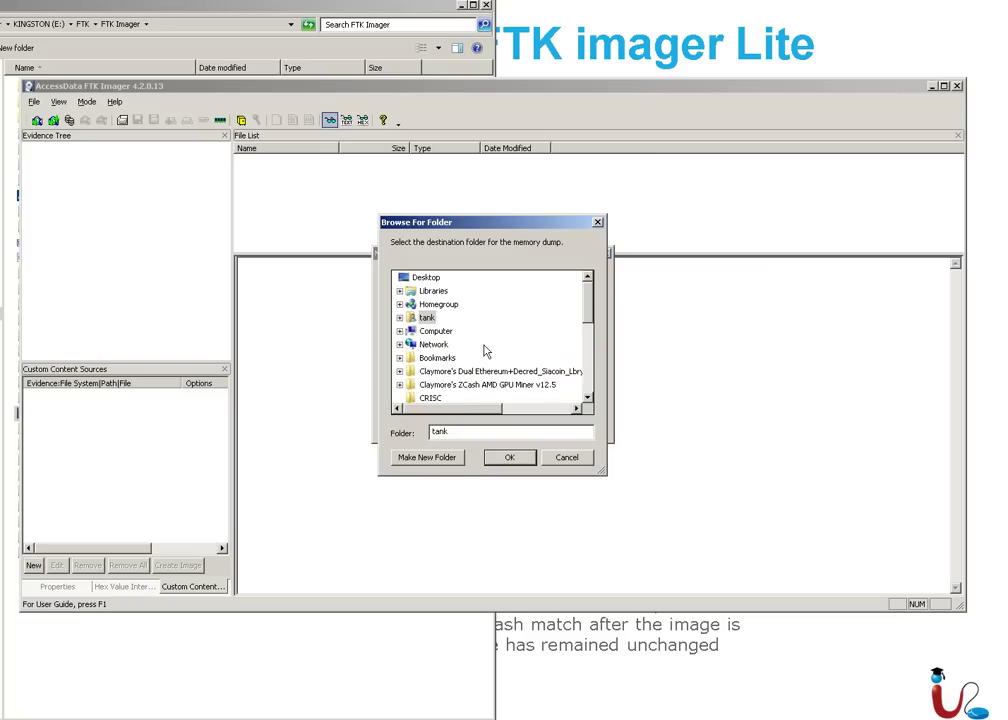
left_click_drag(588, 300, 588, 370)
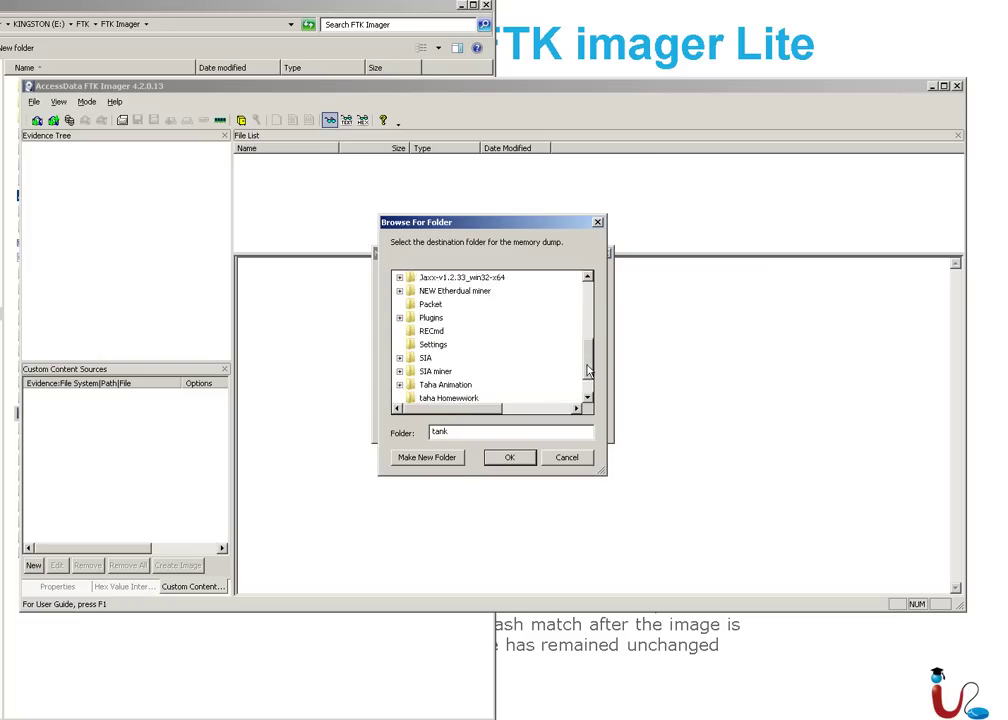
scroll(500, 340, "up", 10)
left_click(400, 331)
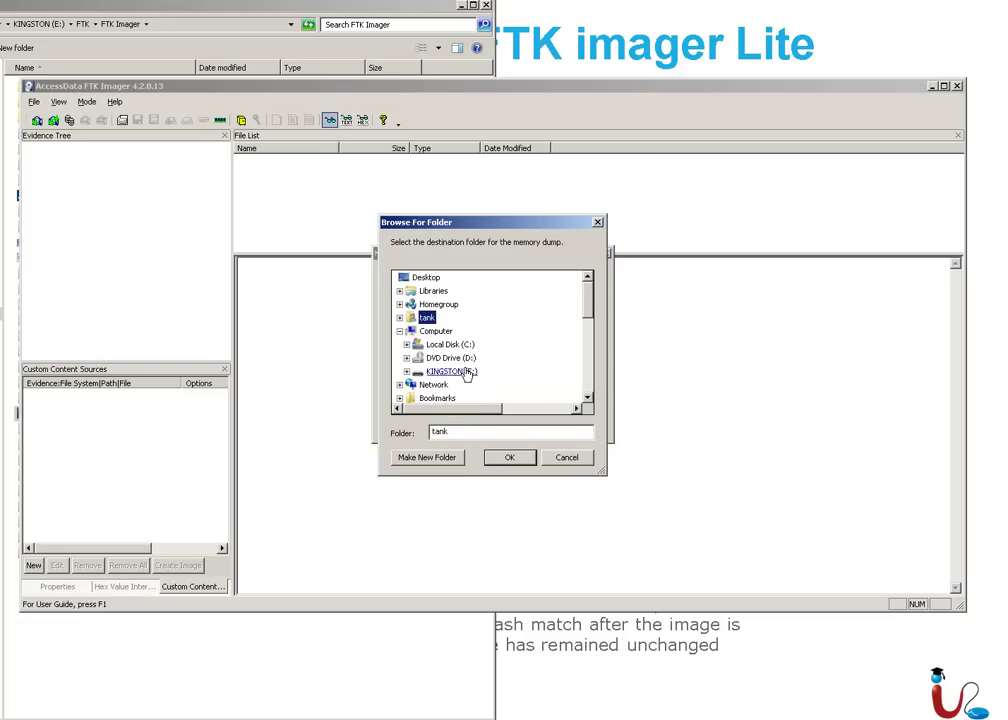
double_click(462, 372)
scroll(470, 370, "down", 2)
left_click(442, 331)
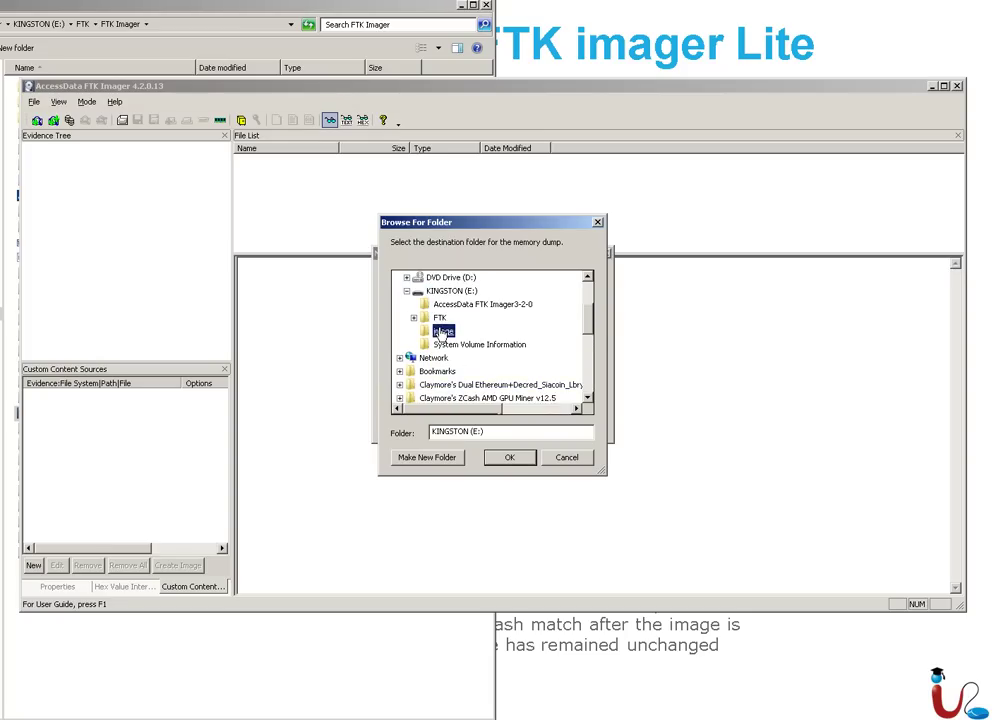
left_click(509, 457)
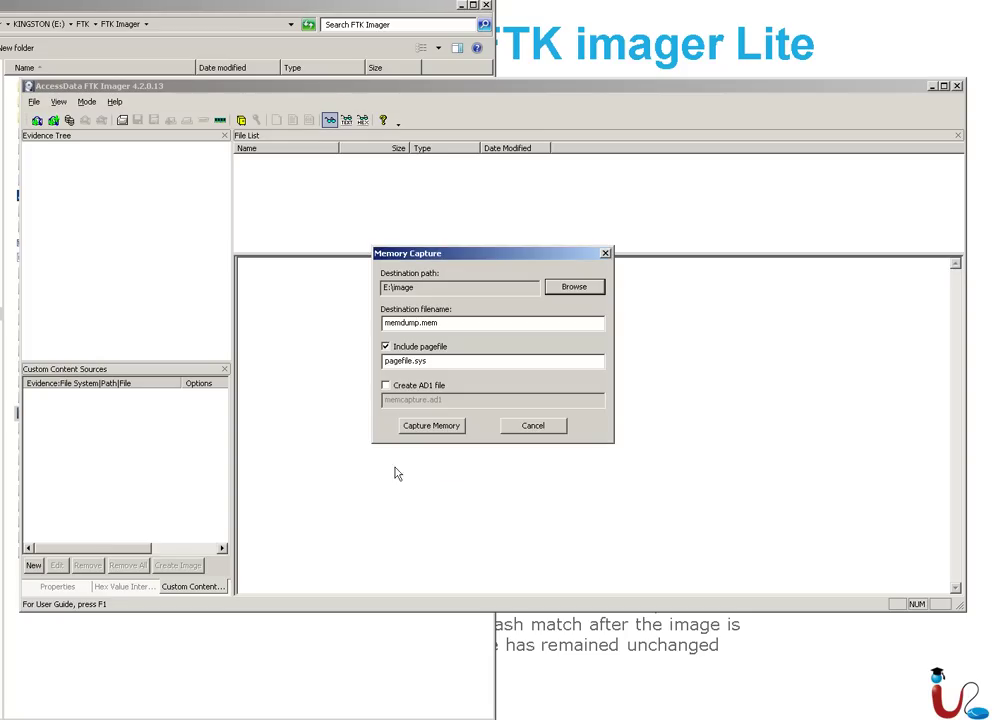
- Start the memory capture, overwriting the existing memdump.mem, and cancel it while the RAM is being dumped
left_click(446, 428)
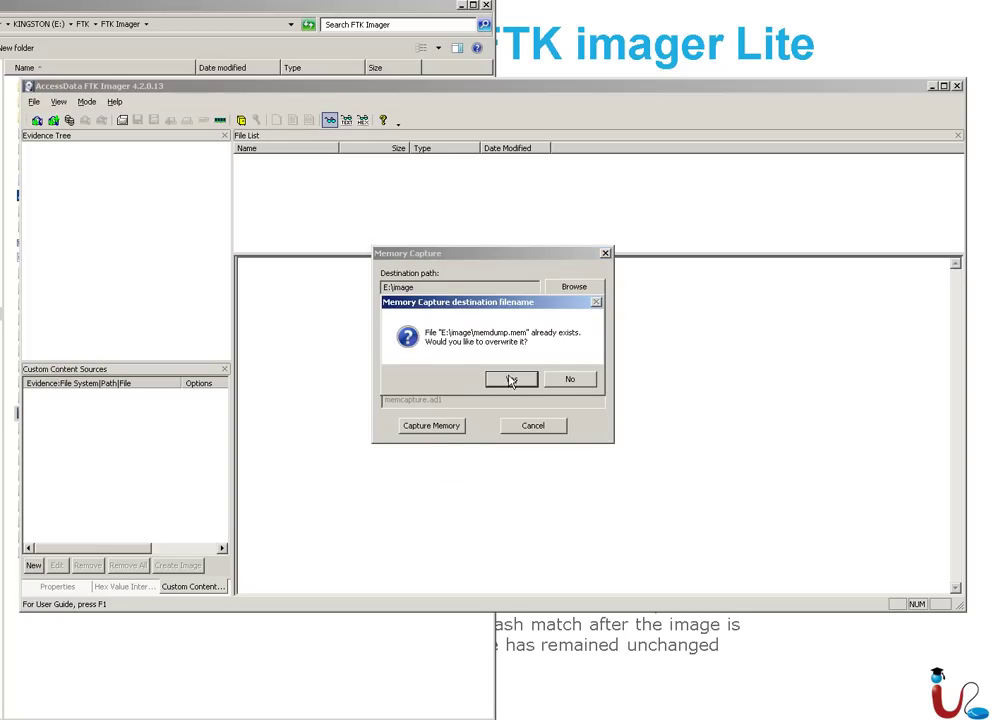
left_click(511, 380)
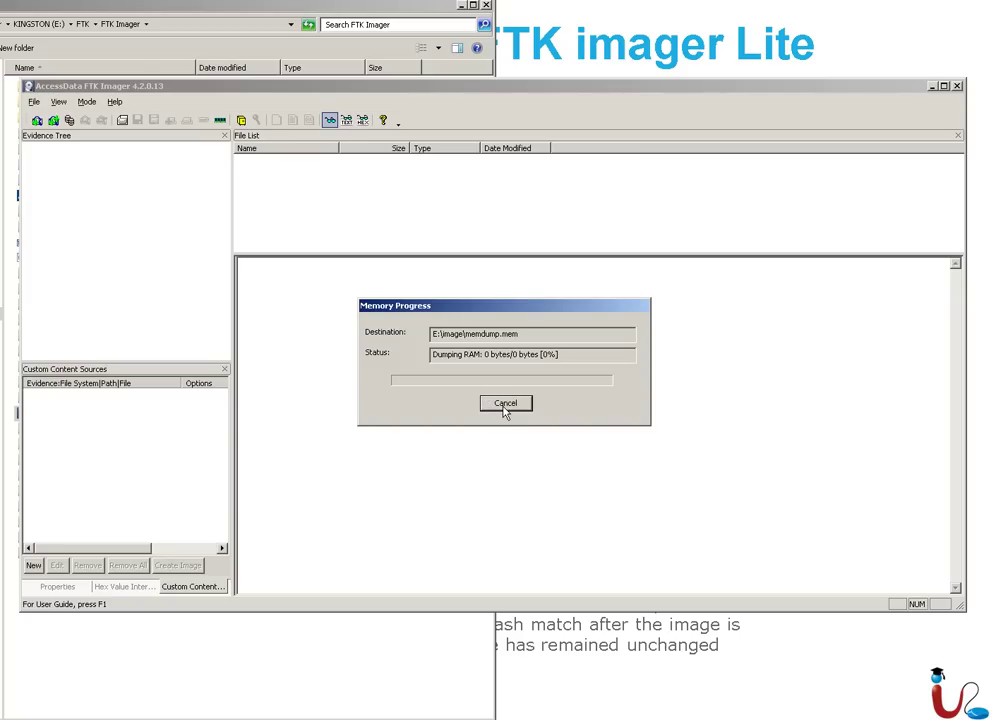
left_click(504, 410)
left_click(508, 405)
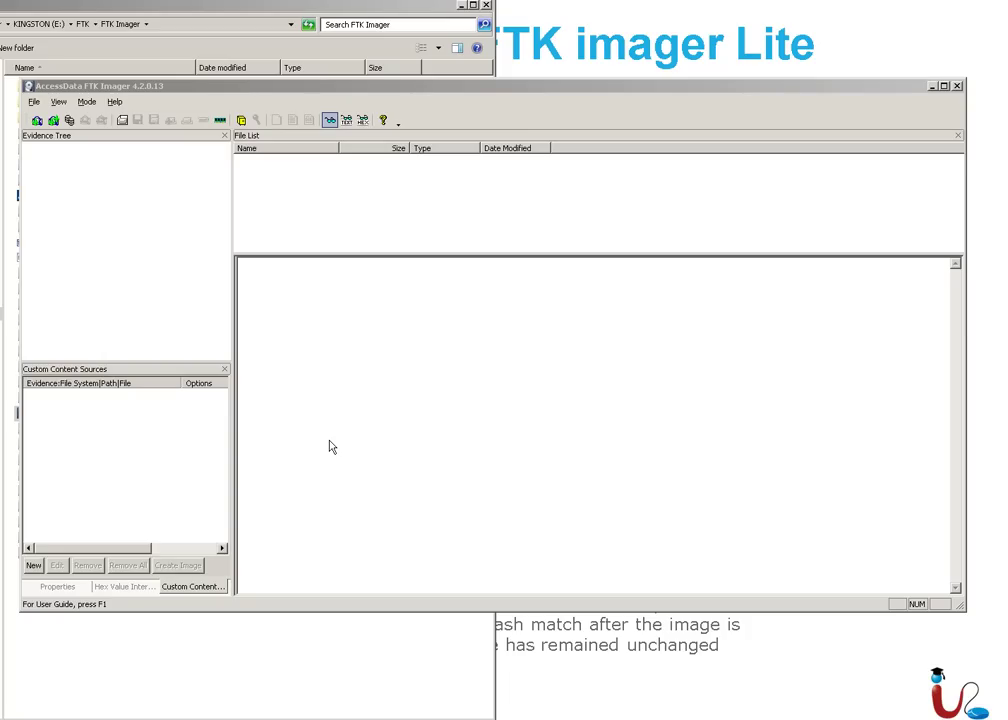
- Mount the image.ad1 text document from E:\image as Logical Only, File System / Read Only, on the next available drive letter F:
left_click(33, 101)
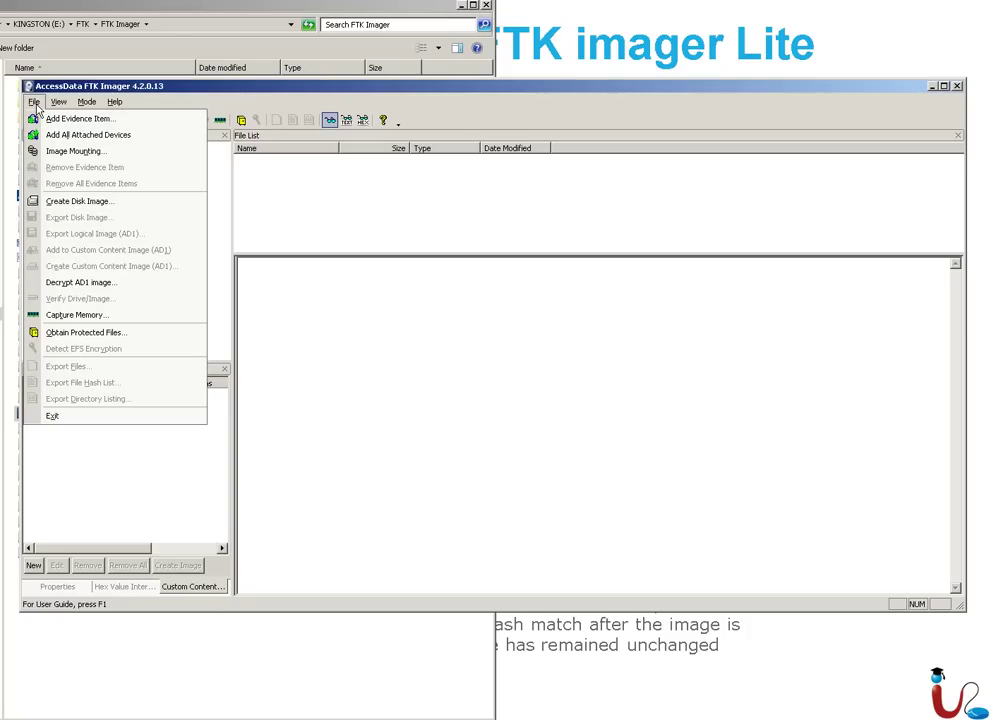
left_click(60, 151)
left_click(667, 206)
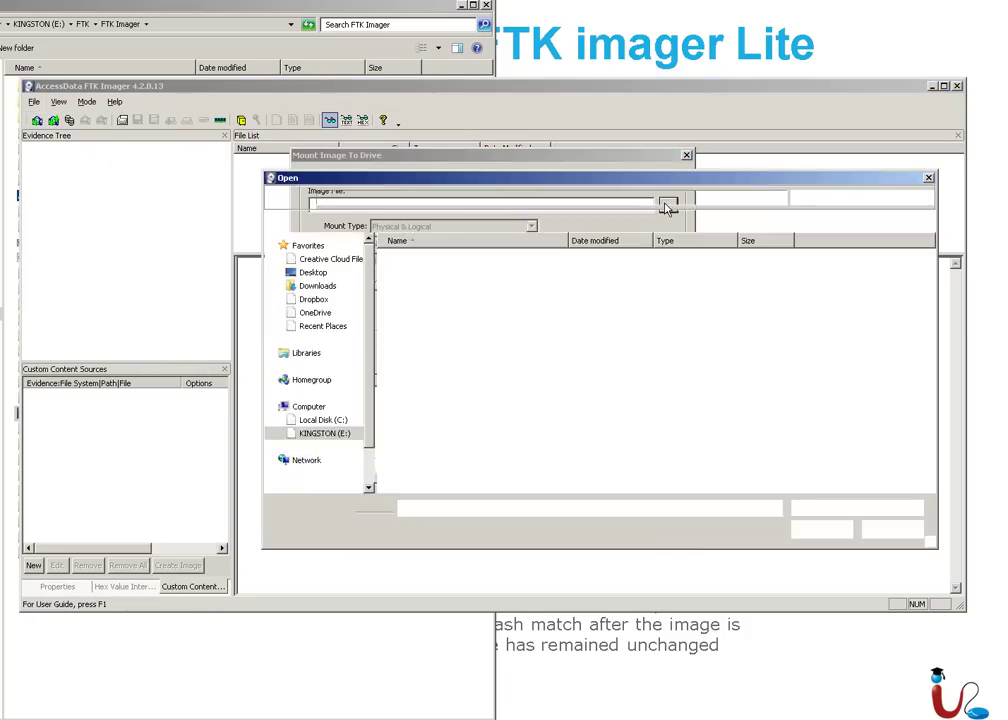
left_click(430, 278)
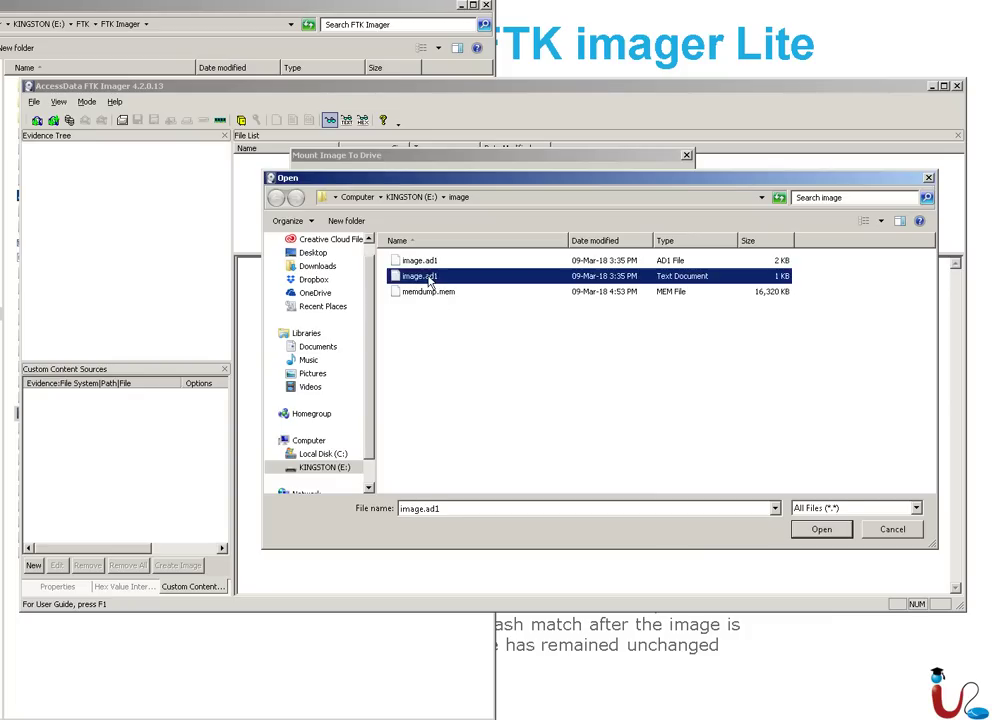
double_click(430, 278)
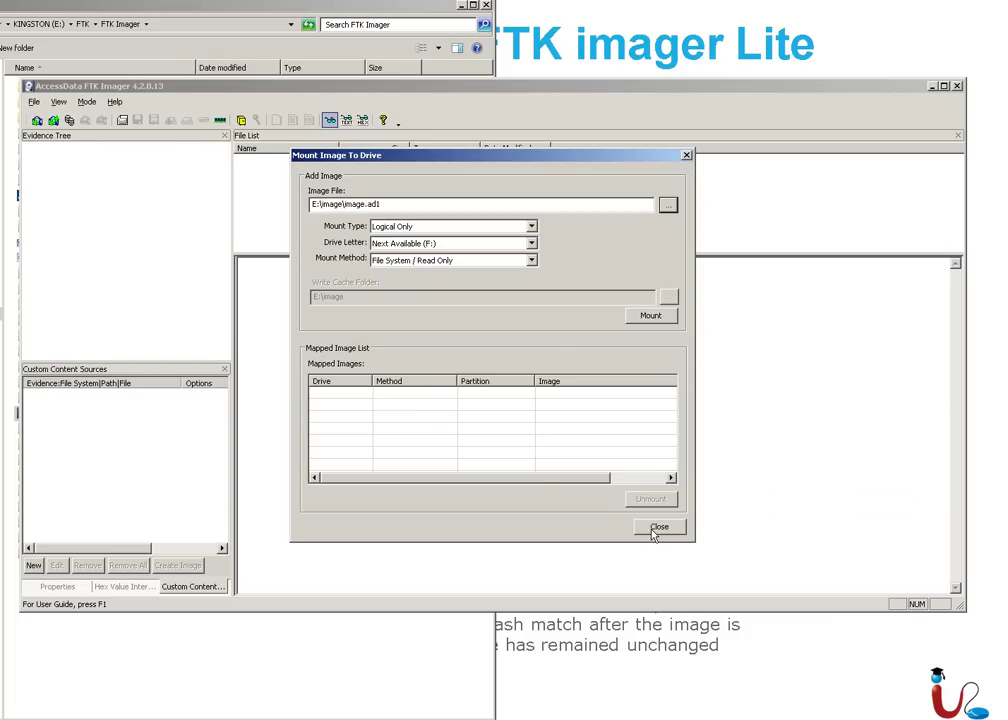
left_click(651, 315)
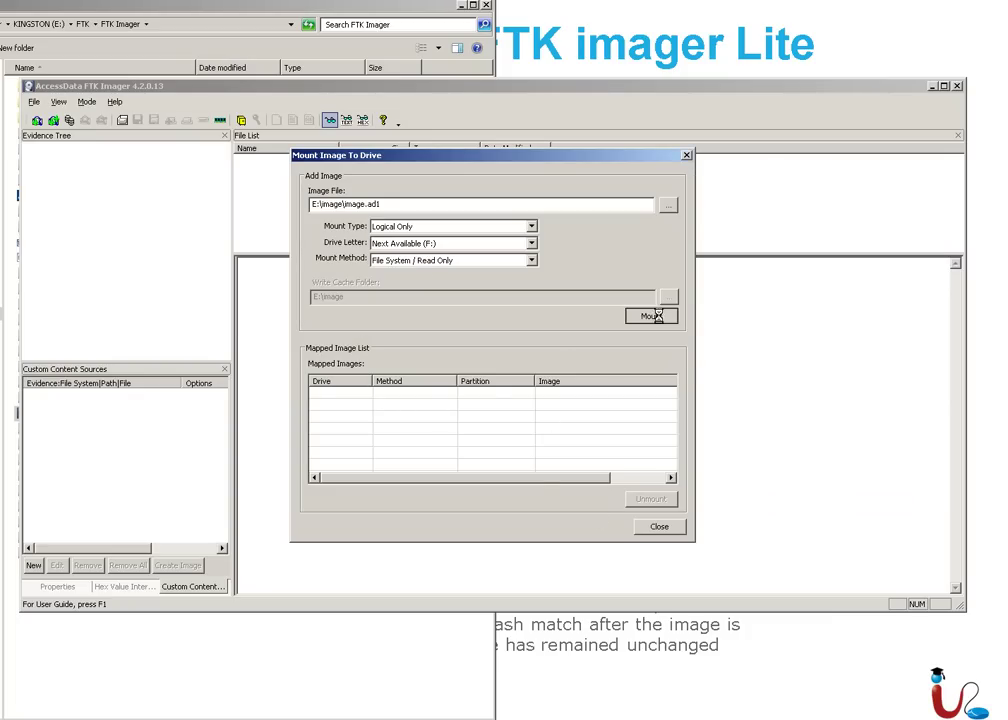
left_click(659, 527)
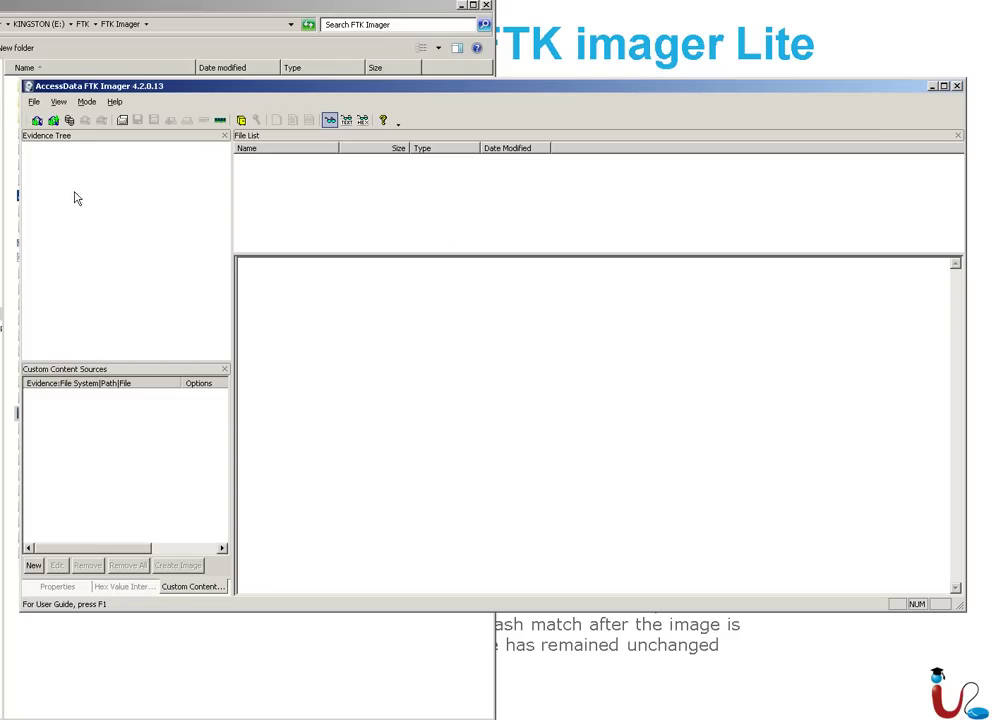
- Open the source evidence type selection for adding an evidence item and cancel it
left_click(37, 120)
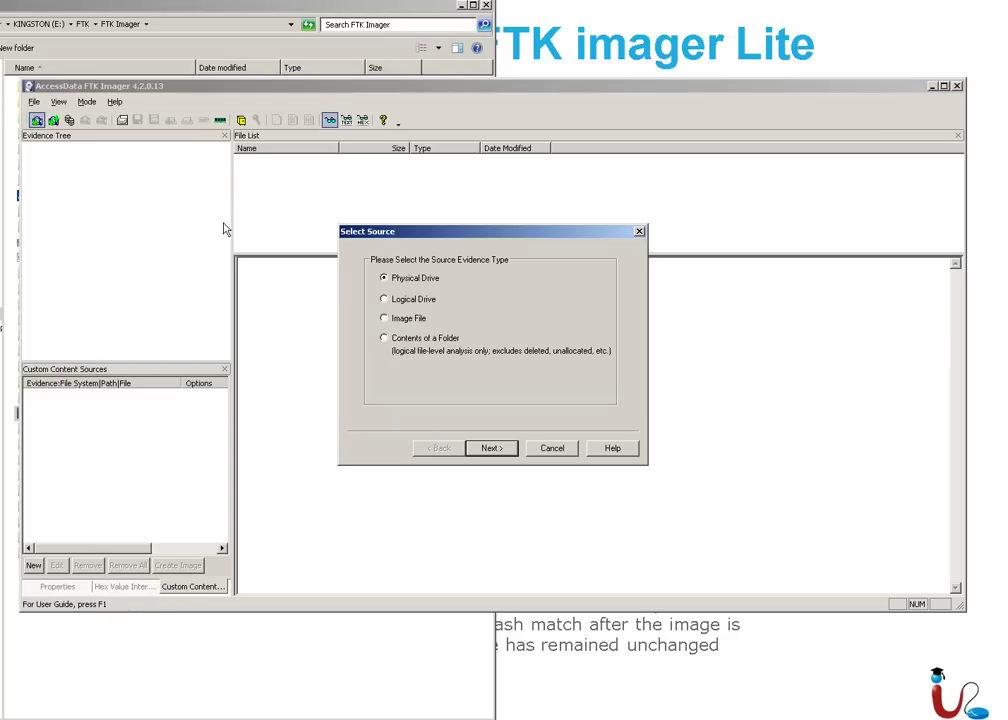
left_click(551, 448)
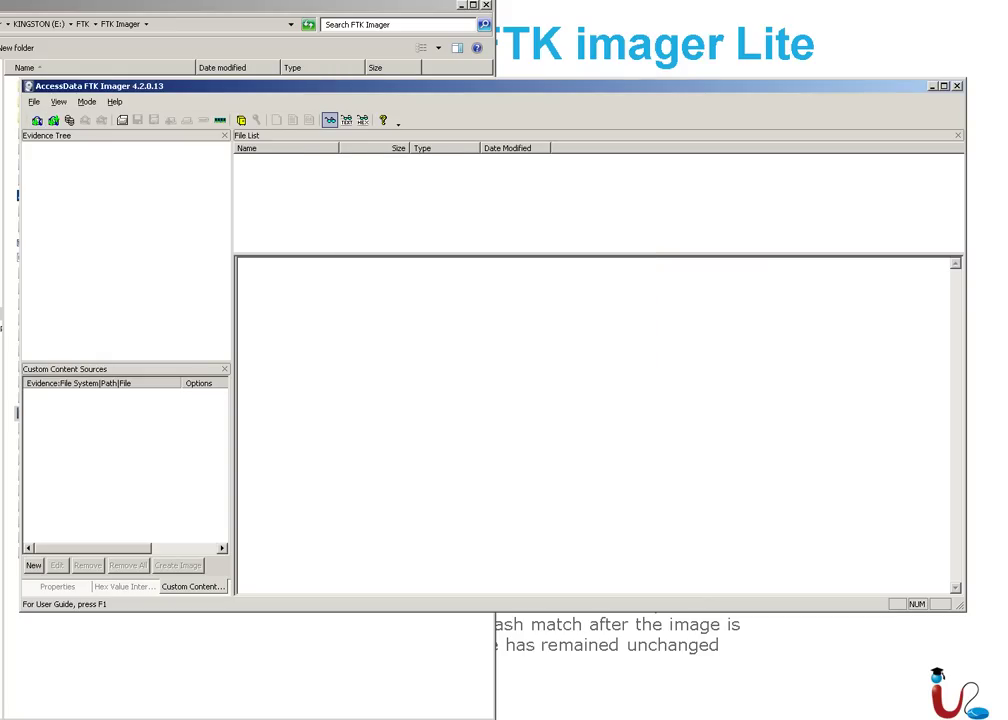
- Mount the image.ad1 AD1 file from E:\image as Logical Only, File System / Read Only, on the next available drive letter G:
left_click(33, 102)
left_click(58, 151)
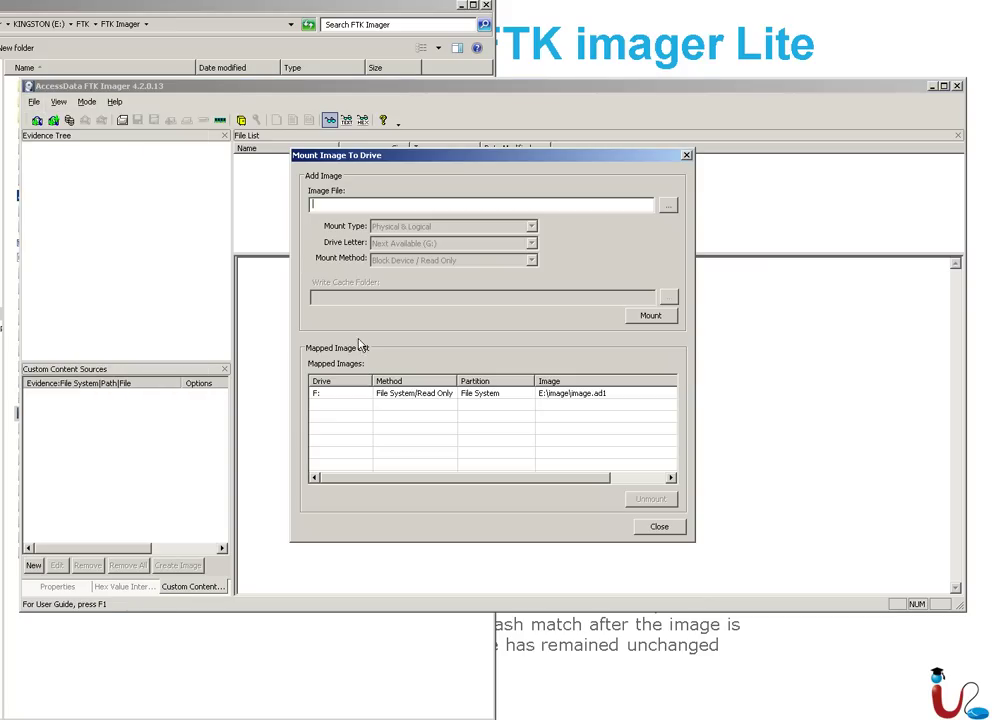
left_click(668, 205)
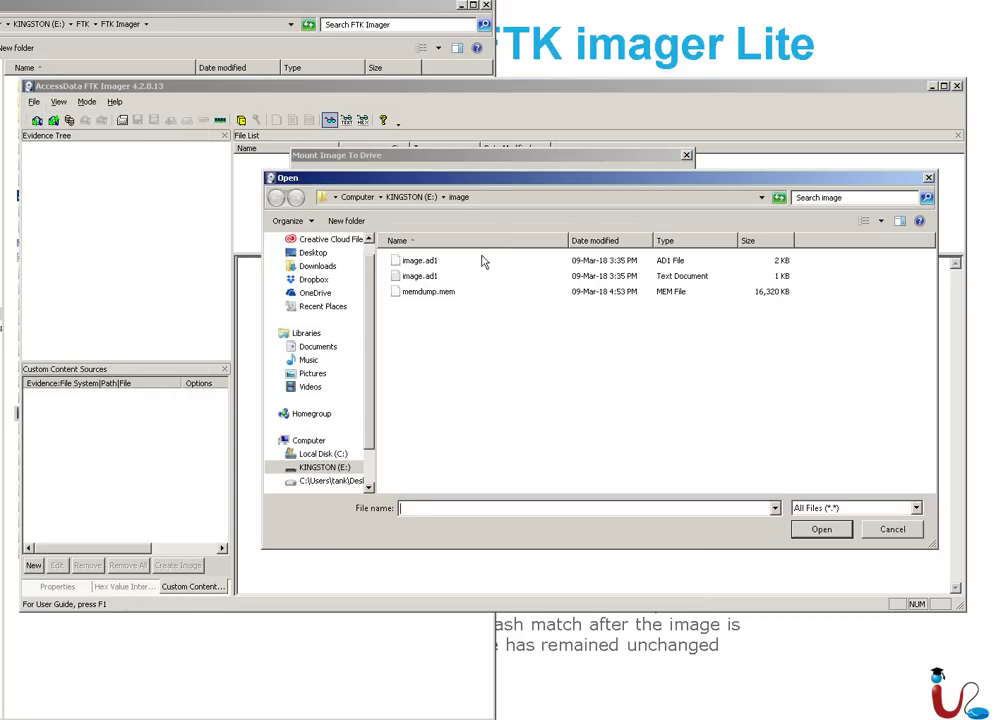
double_click(418, 260)
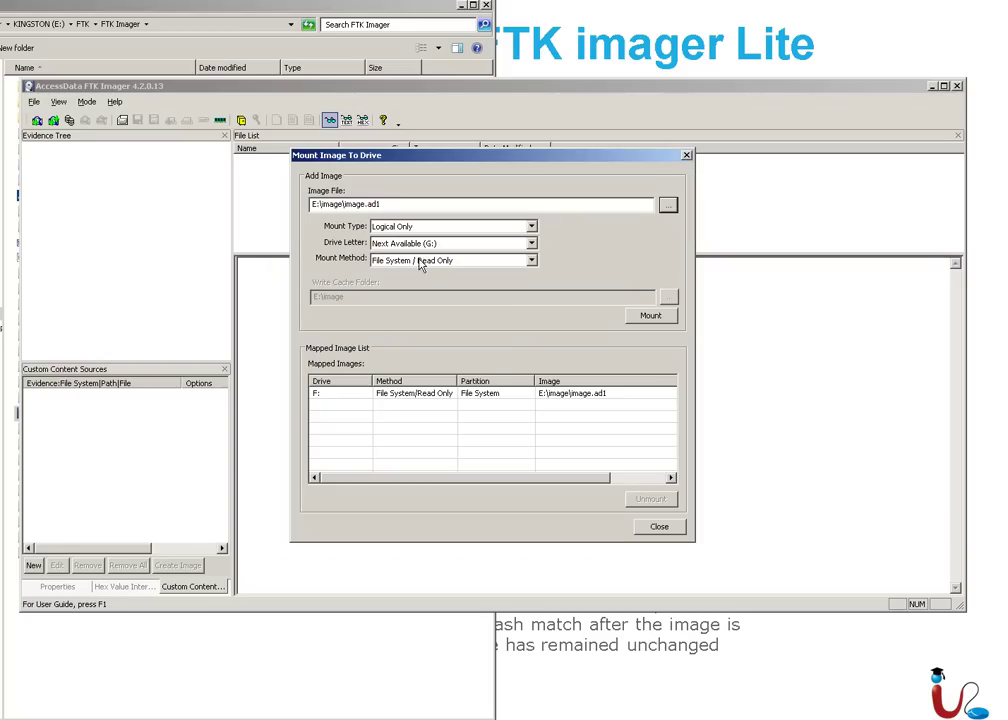
left_click(372, 395)
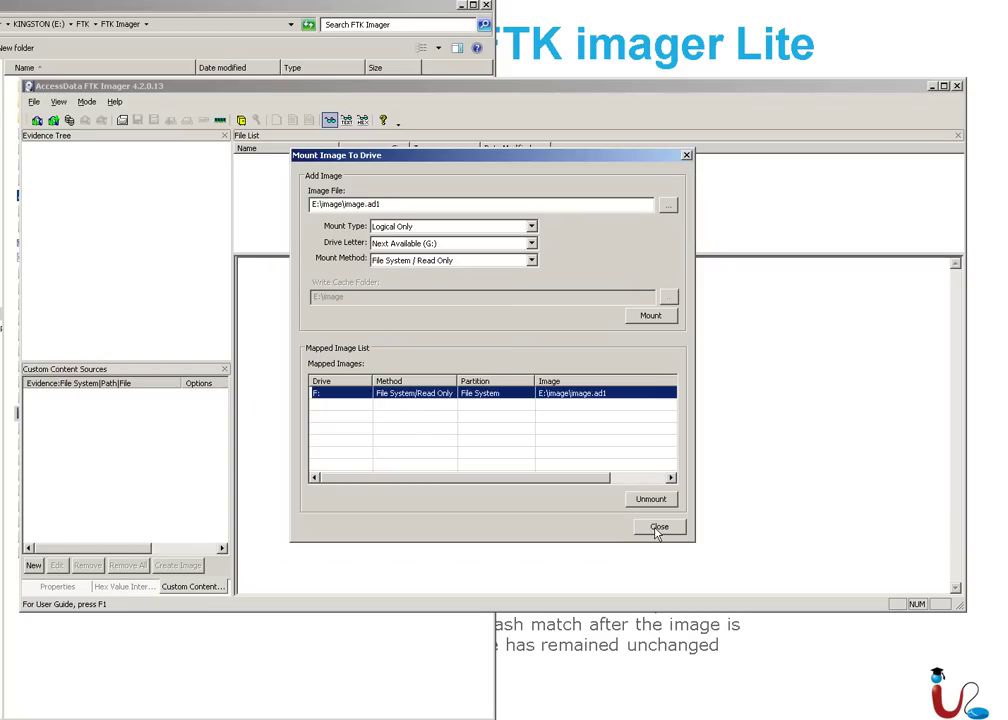
left_click(652, 317)
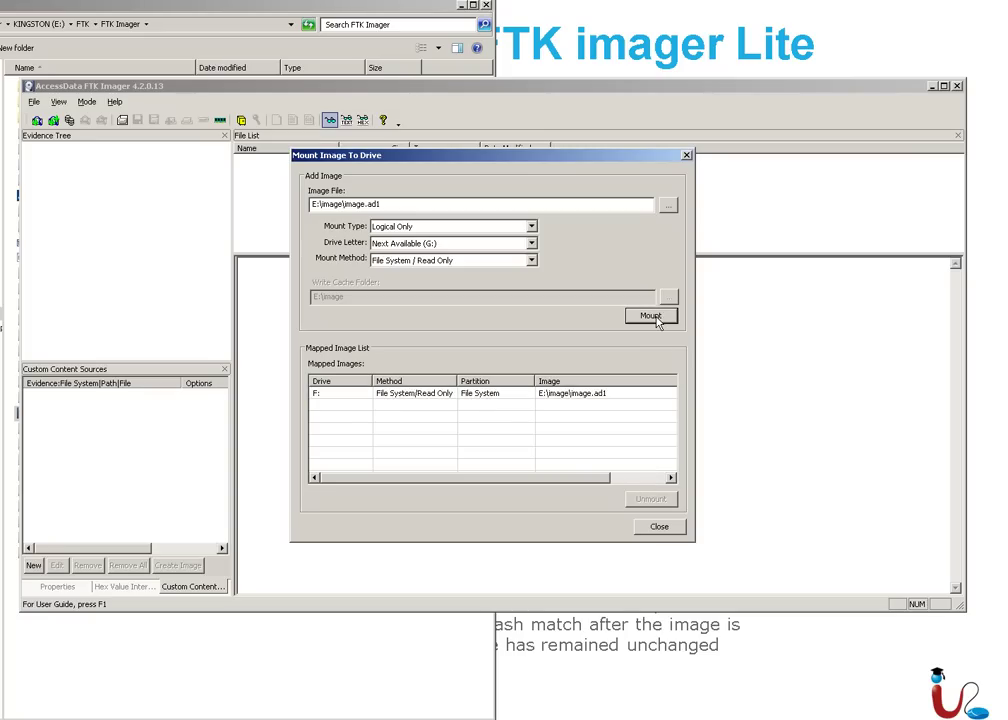
left_click(668, 533)
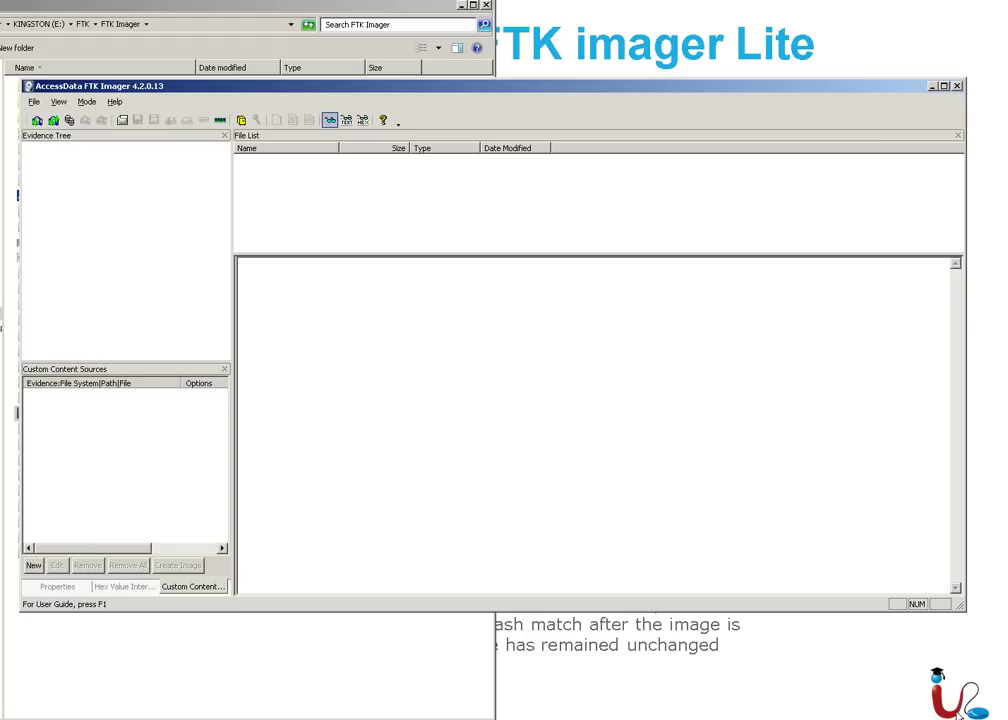
- Add the image file E:\image\image.ad1 as an evidence item
left_click(36, 120)
left_click(384, 318)
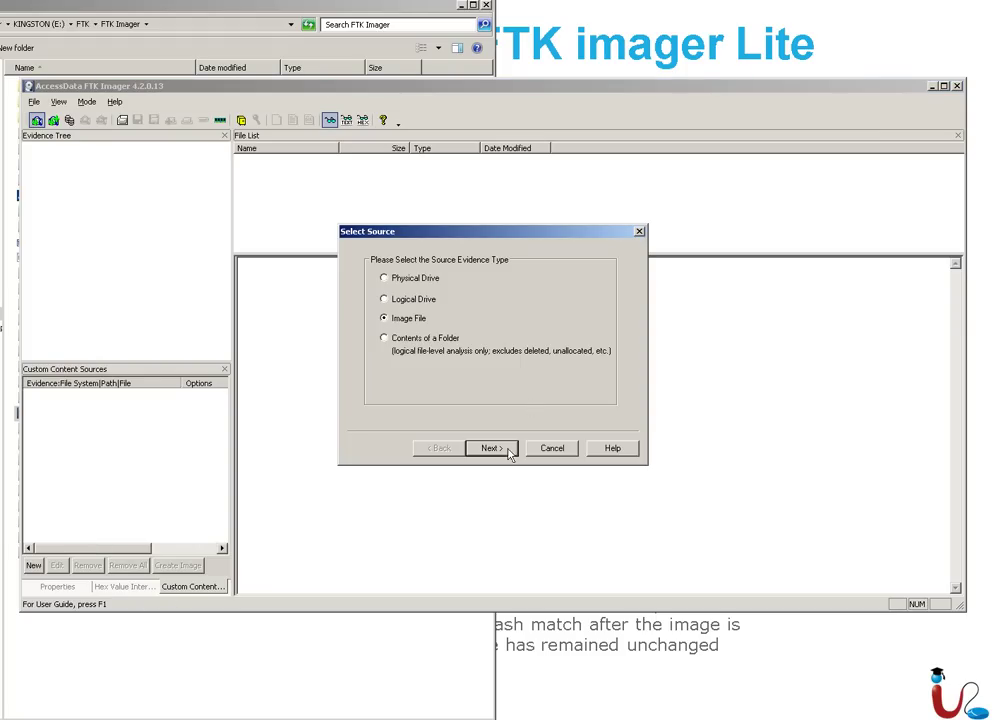
left_click(491, 448)
left_click(563, 333)
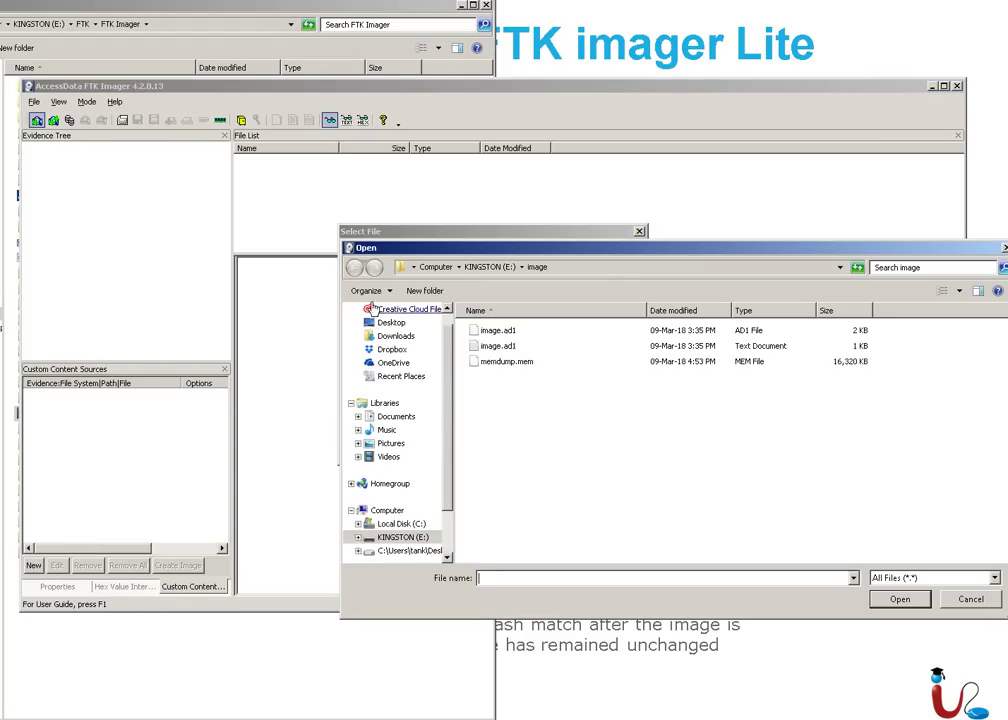
left_click(499, 331)
double_click(501, 336)
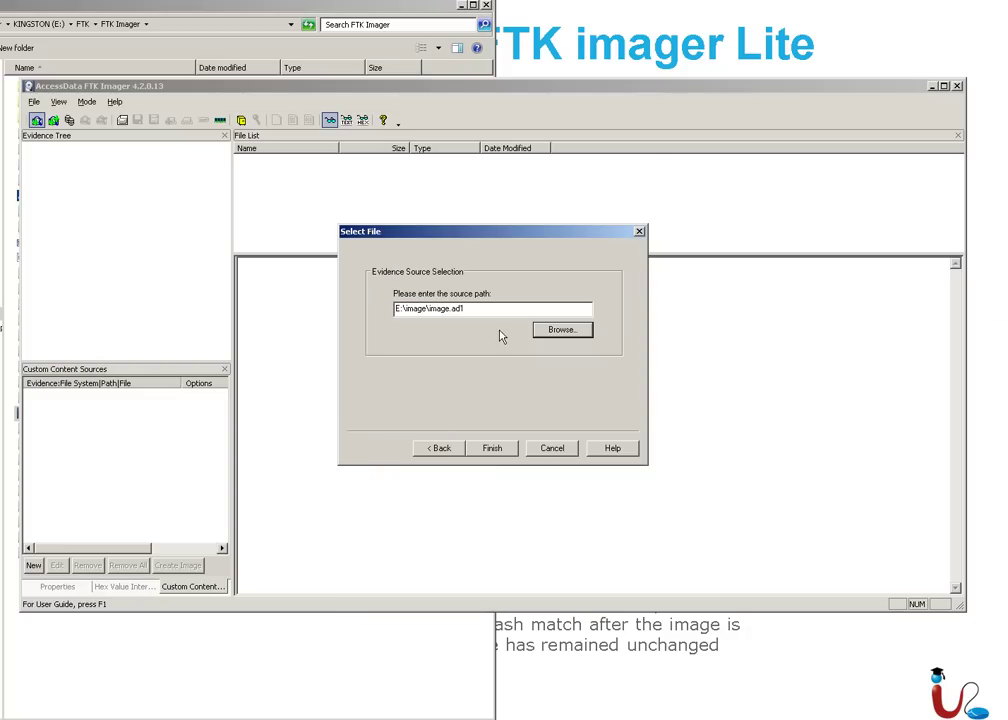
left_click(512, 449)
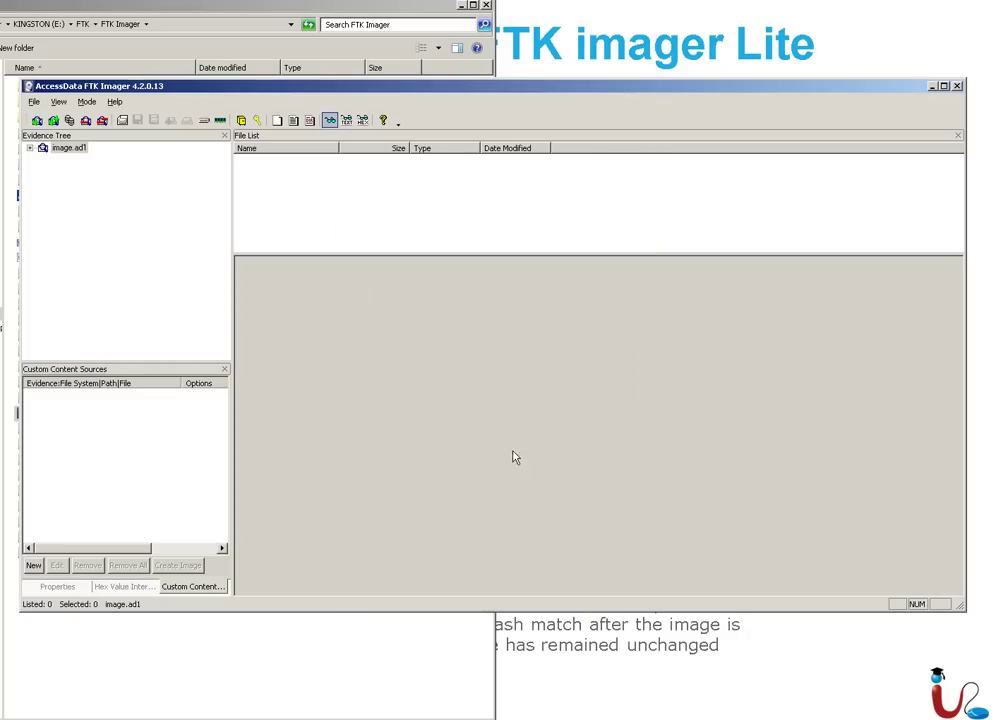
- Expand image.ad1 in the evidence tree and examine the contents of the text file in its Testng folder
left_click(29, 147)
left_click(95, 159)
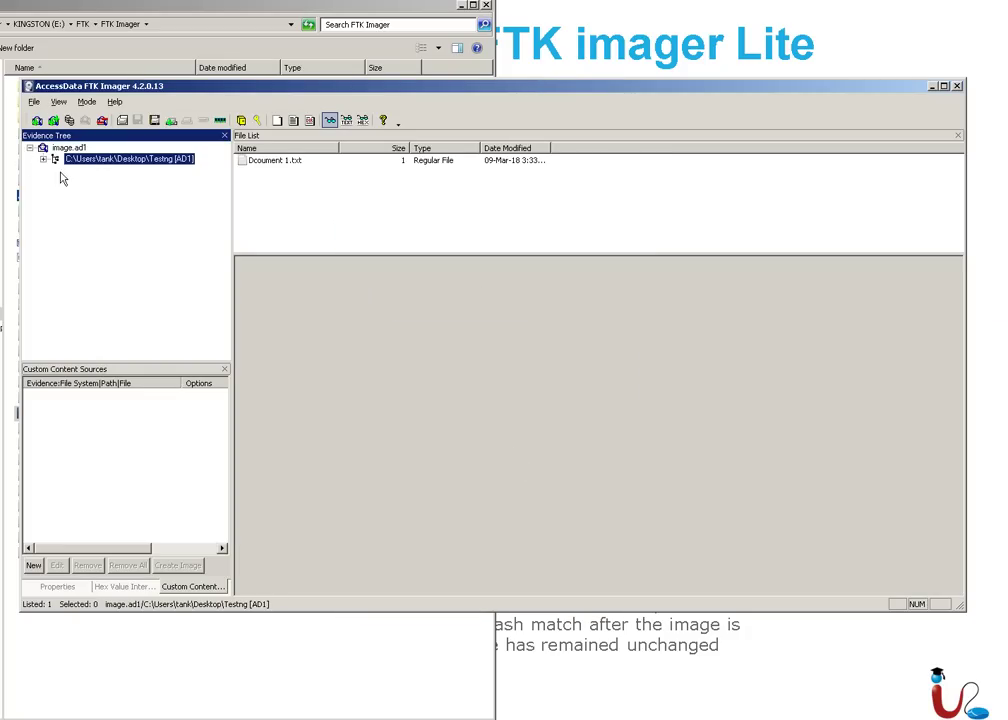
left_click(43, 159)
left_click(278, 161)
left_click(311, 280)
left_click_drag(245, 274, 666, 331)
left_click(398, 328)
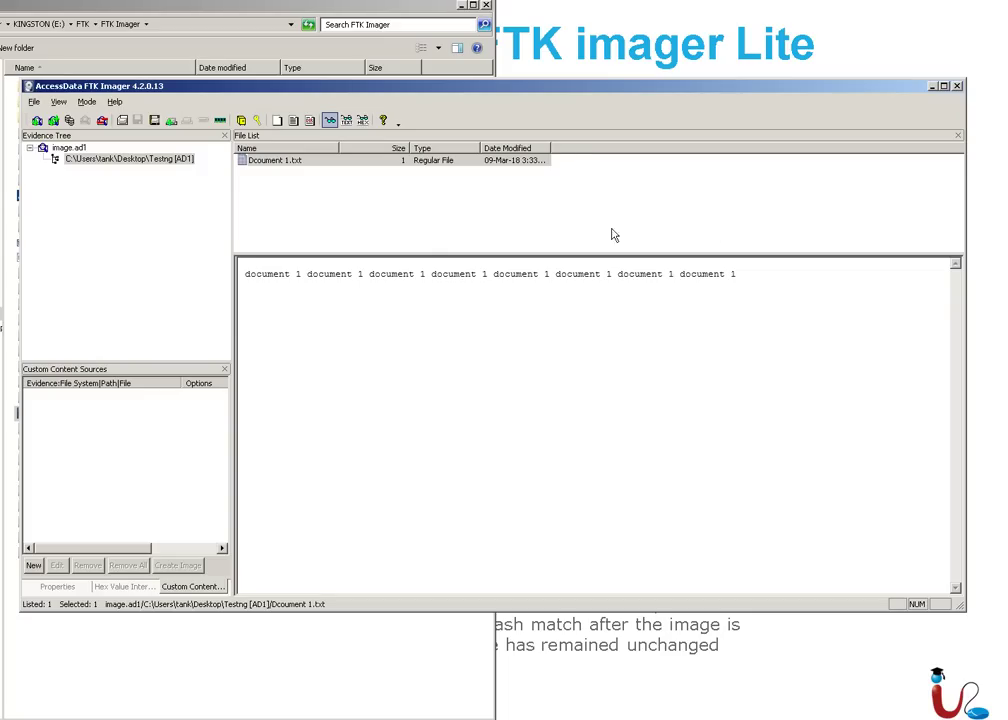
- Review the export options available for the Testng folder and for the text file inside it
left_click(69, 148)
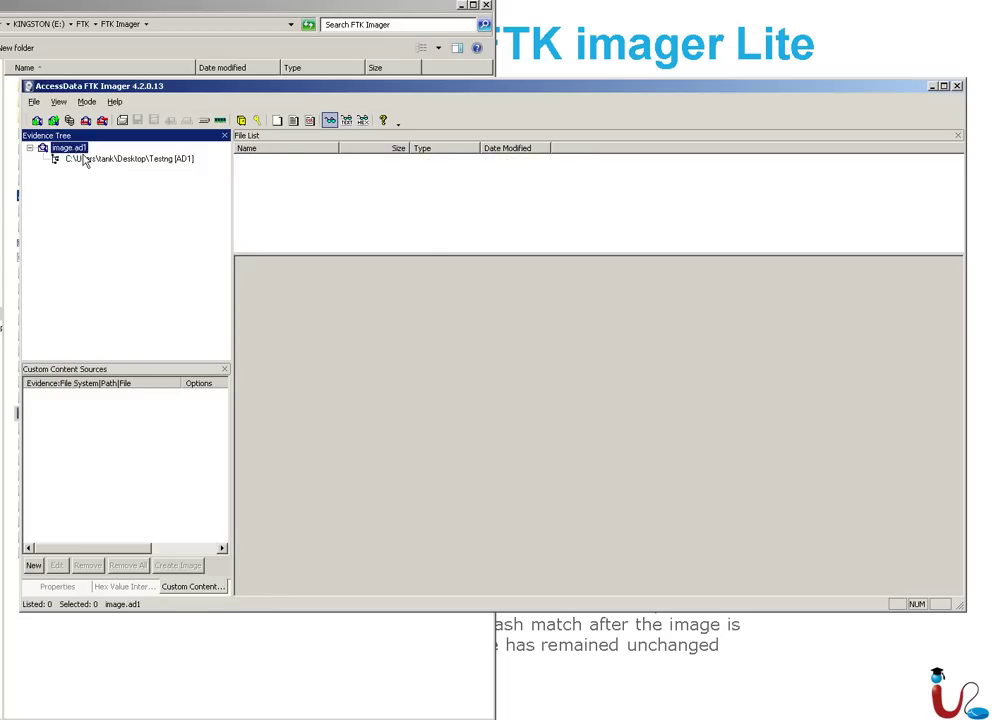
left_click(85, 160)
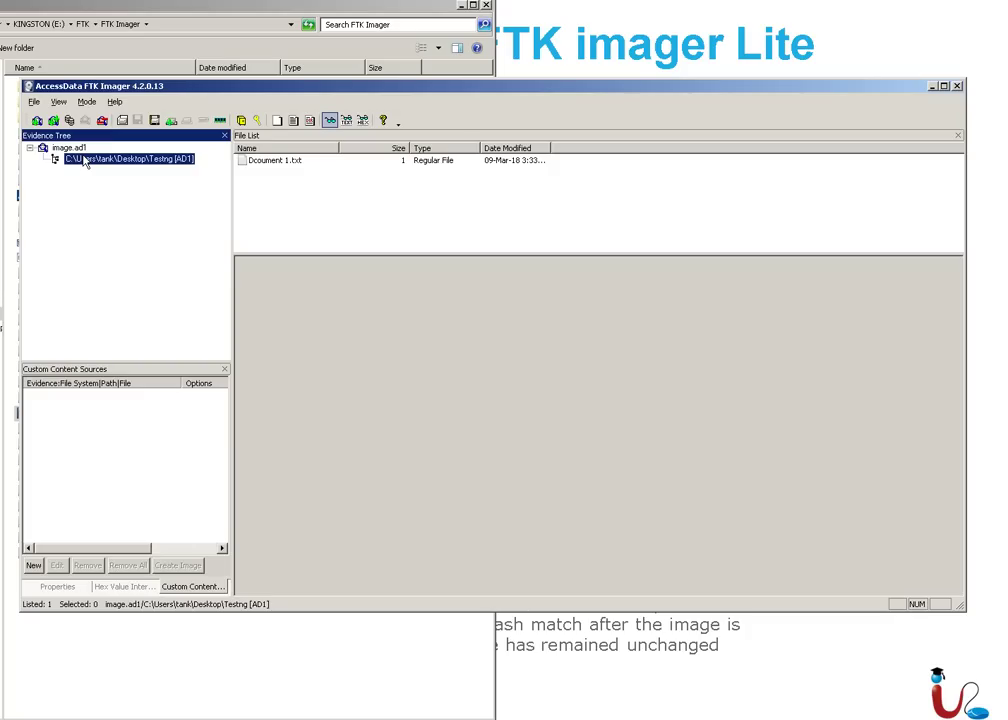
right_click(95, 162)
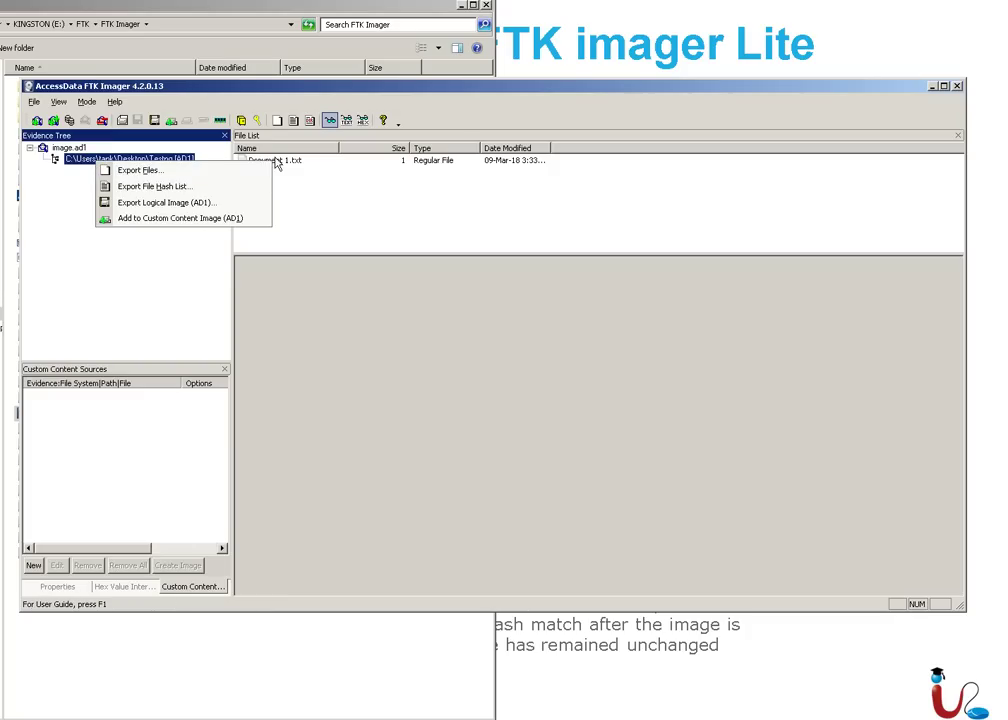
right_click(288, 160)
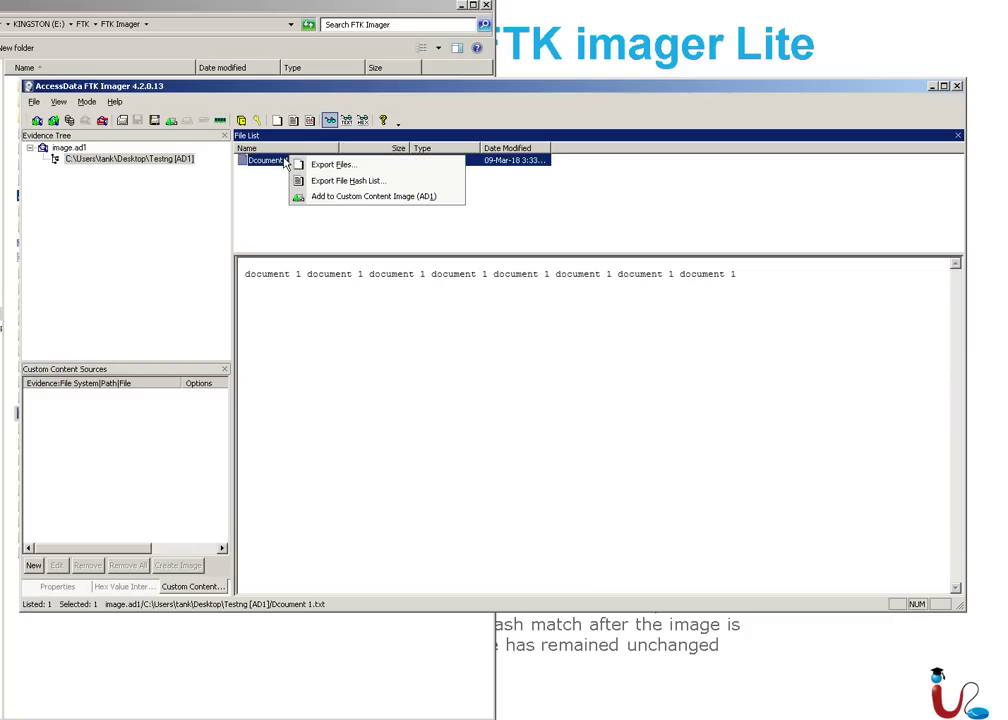
left_click(189, 205)
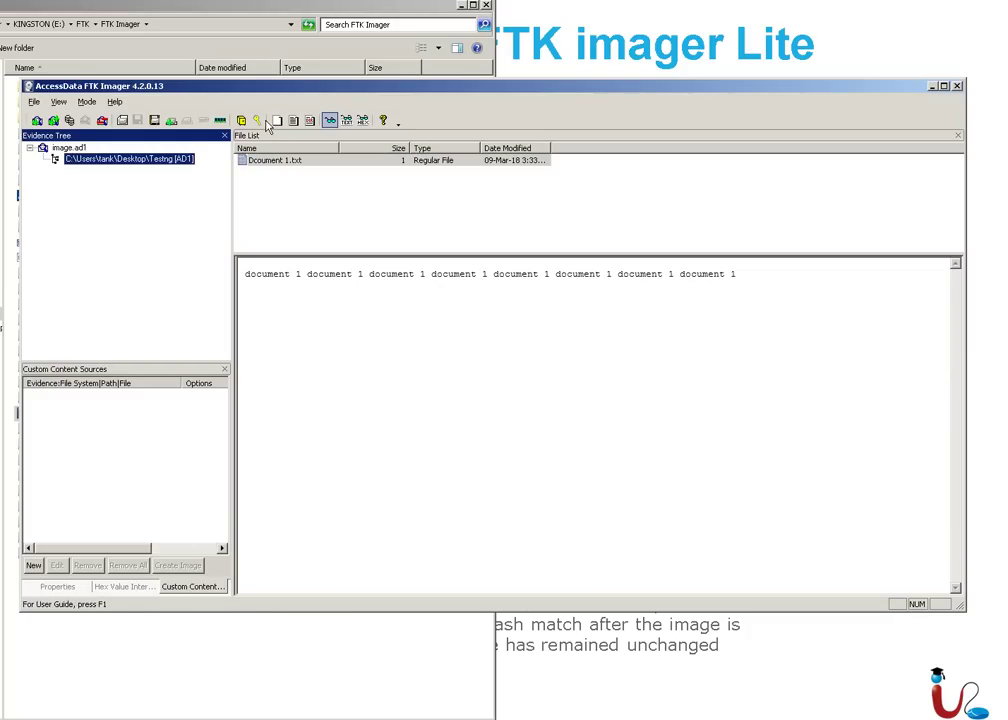
left_click(58, 101)
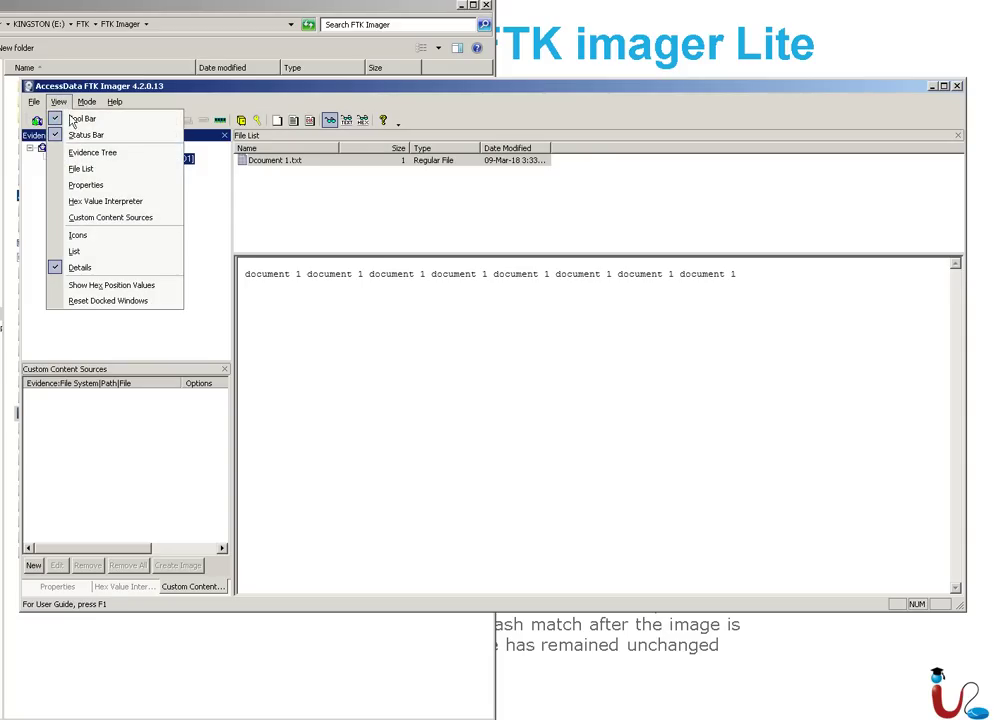
mouse_move(34, 102)
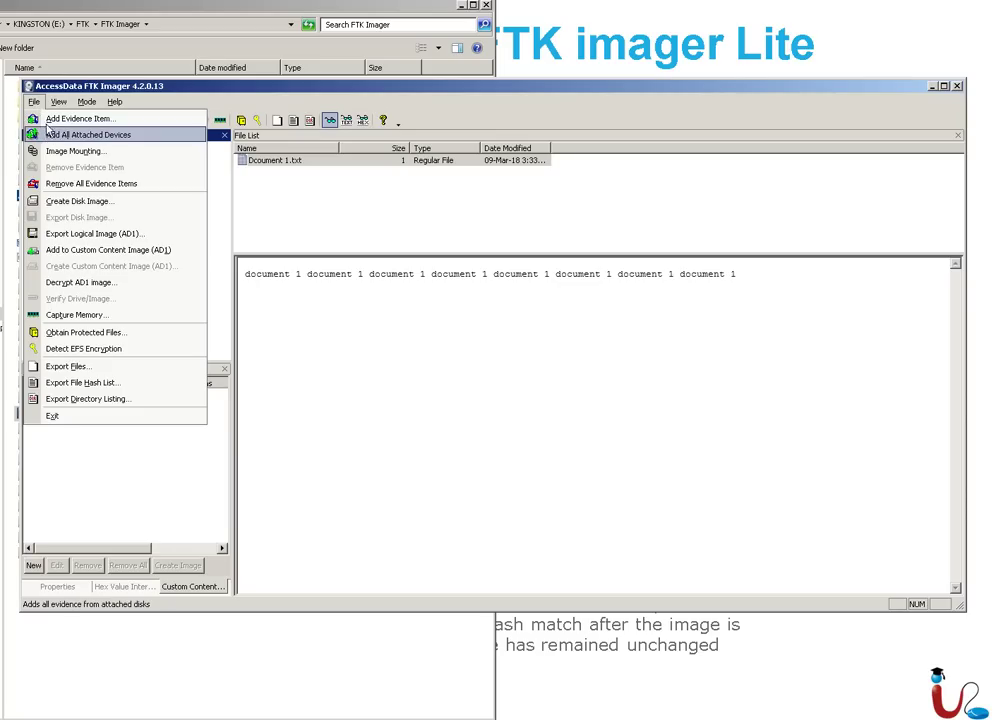
left_click(36, 103)
- Start adding an evidence item from Contents of a Folder, open the folder selection, and cancel without choosing a source
left_click(36, 103)
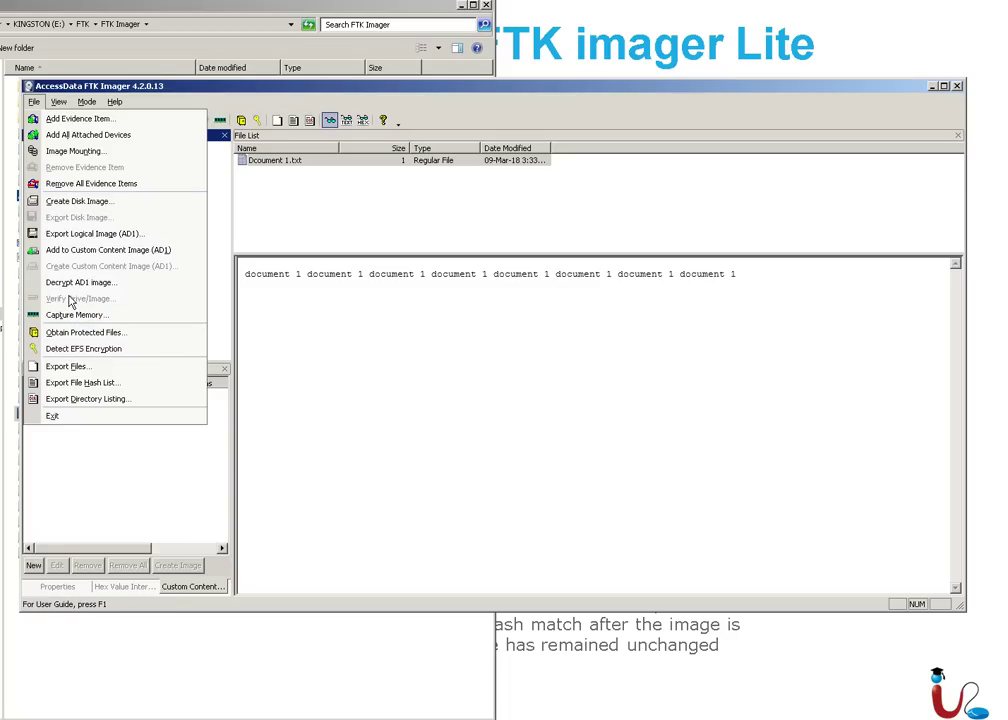
left_click(52, 118)
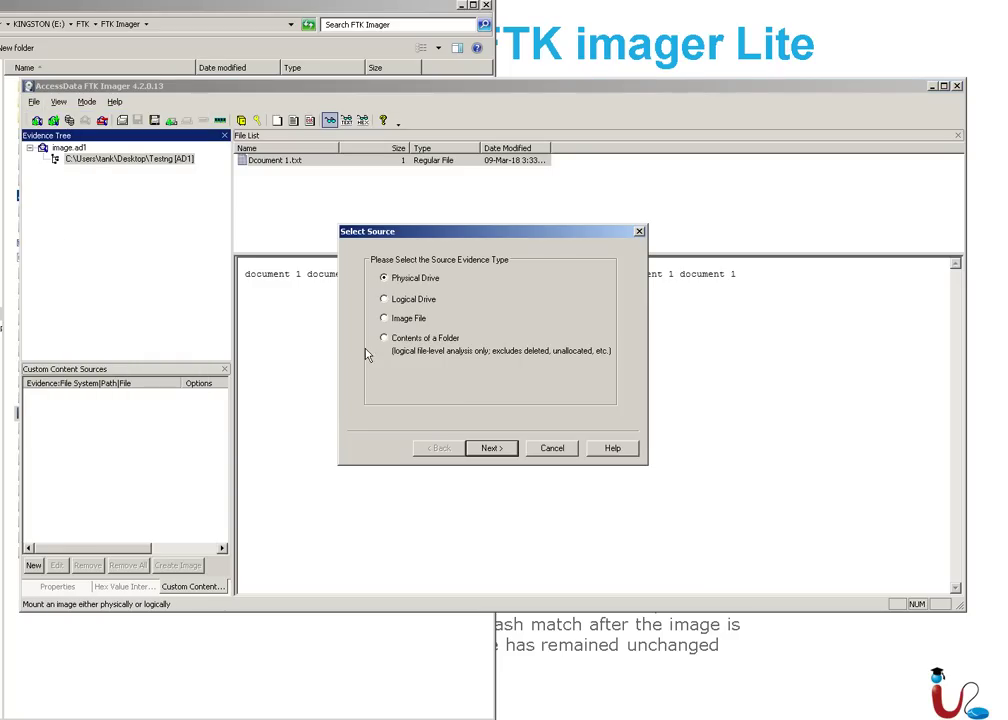
left_click(401, 300)
left_click(405, 320)
left_click(405, 338)
left_click(491, 448)
left_click(562, 329)
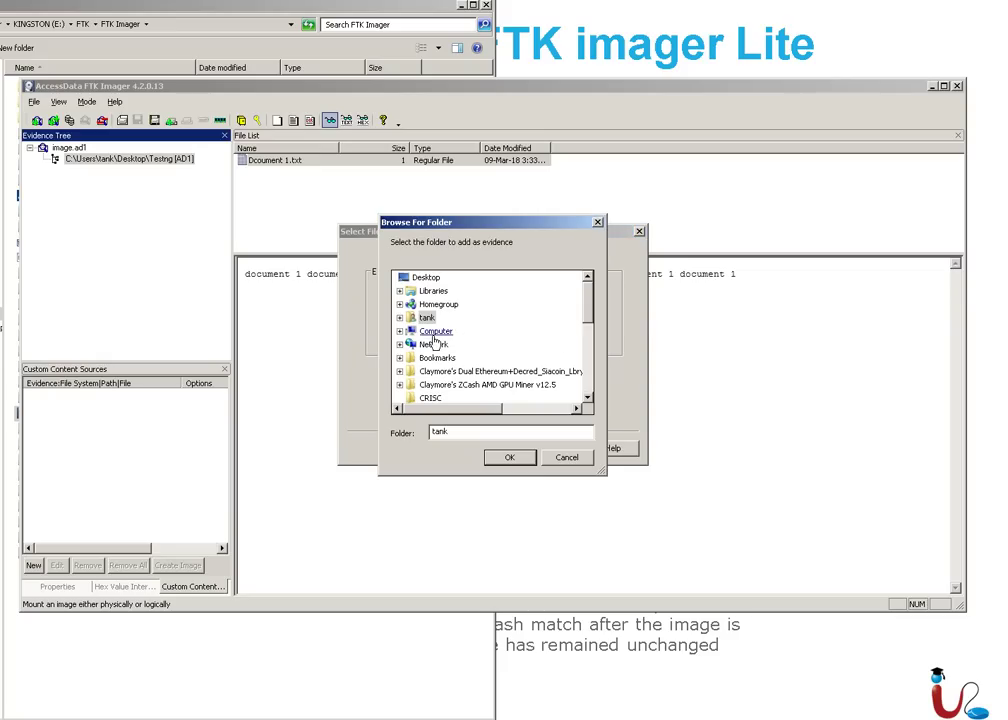
left_click(562, 458)
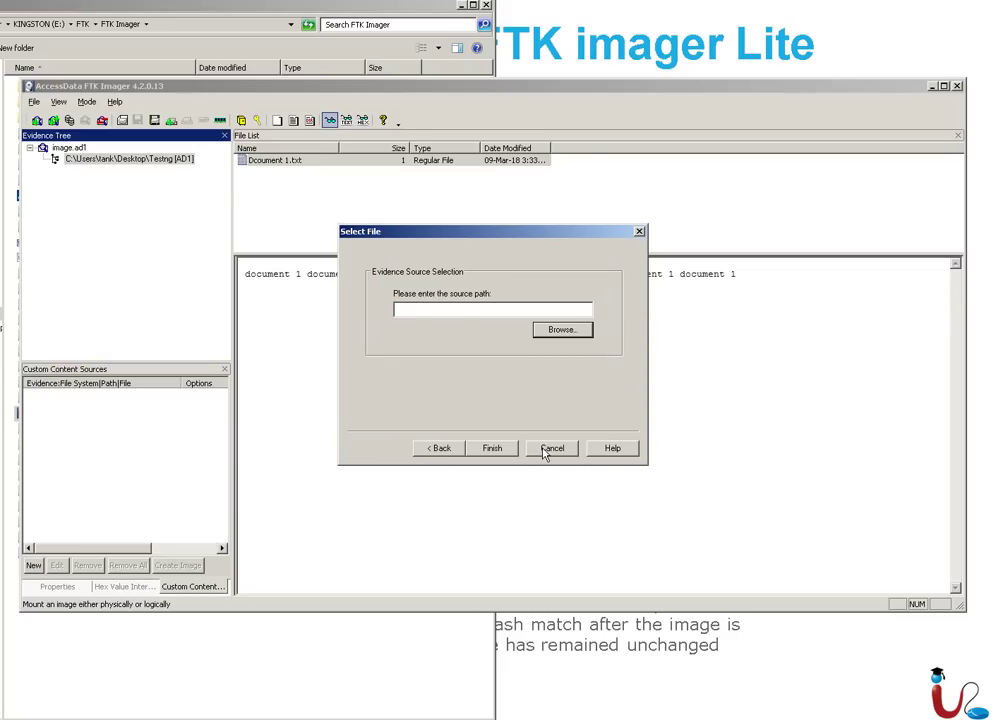
left_click(550, 449)
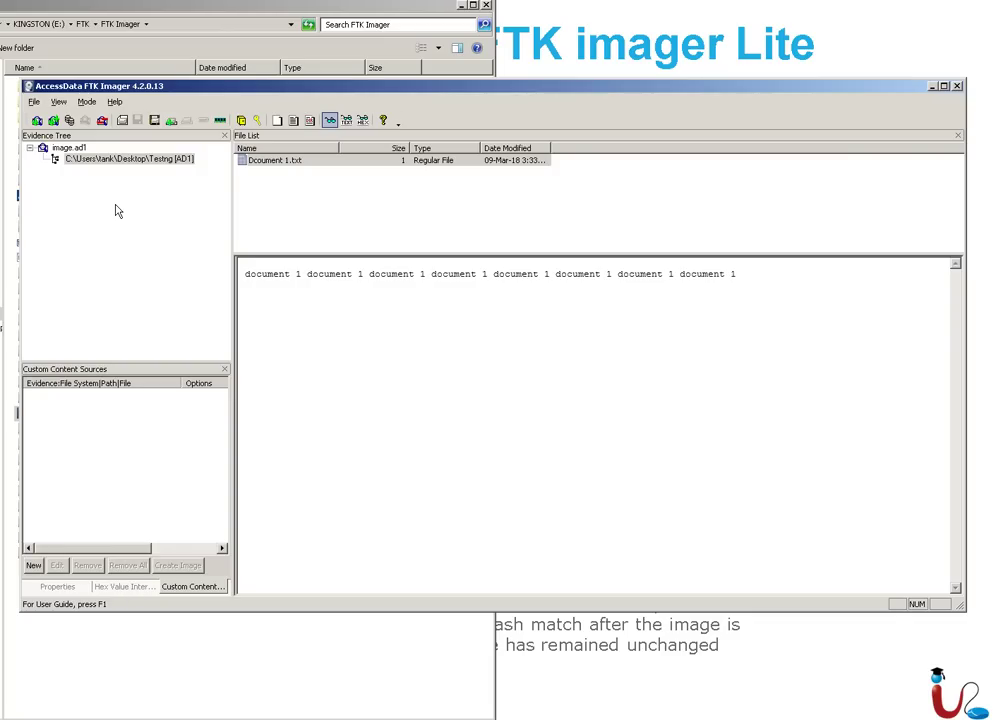
- Compare the text file's contents in text, hex and automatic viewing modes, finishing in hex mode and selecting all bytes
left_click(346, 121)
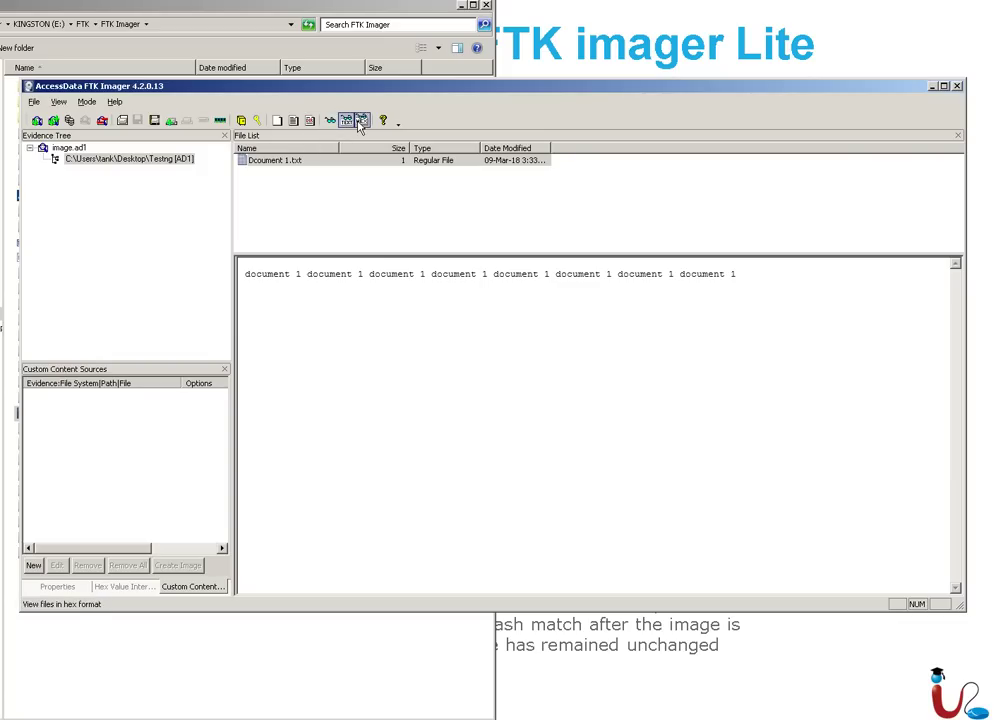
left_click(361, 121)
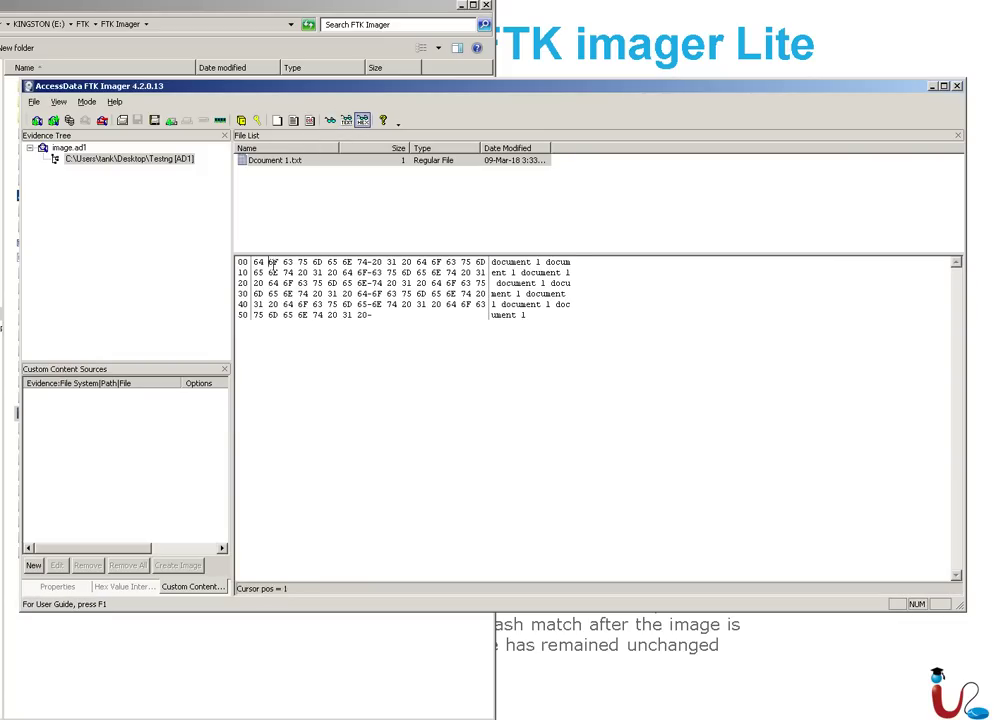
left_click_drag(272, 262, 385, 316)
left_click(346, 121)
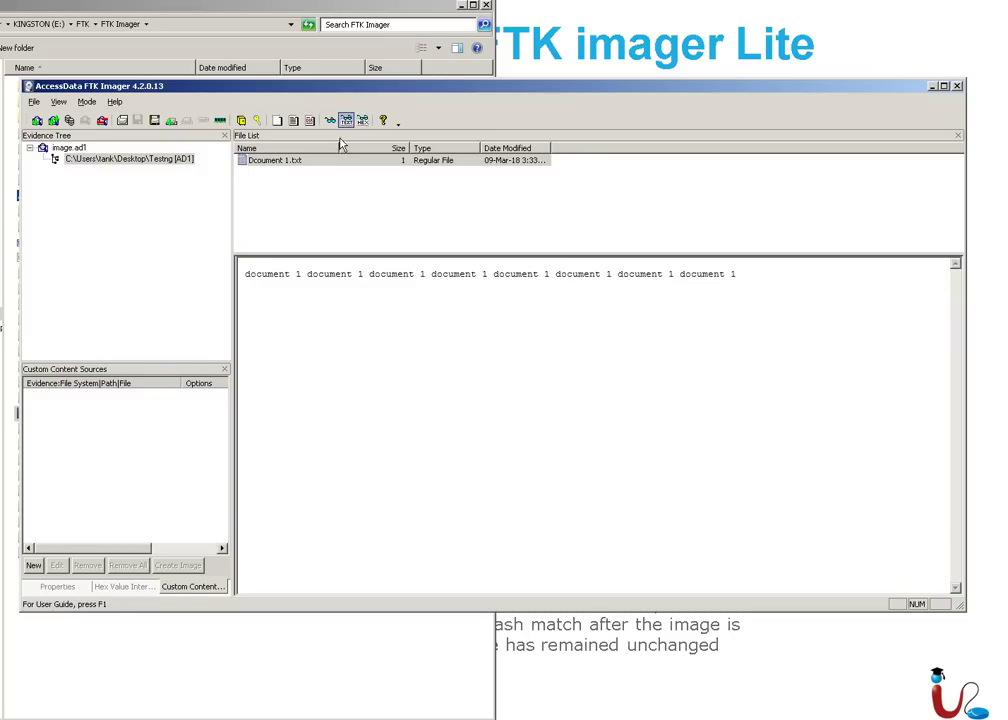
left_click(331, 121)
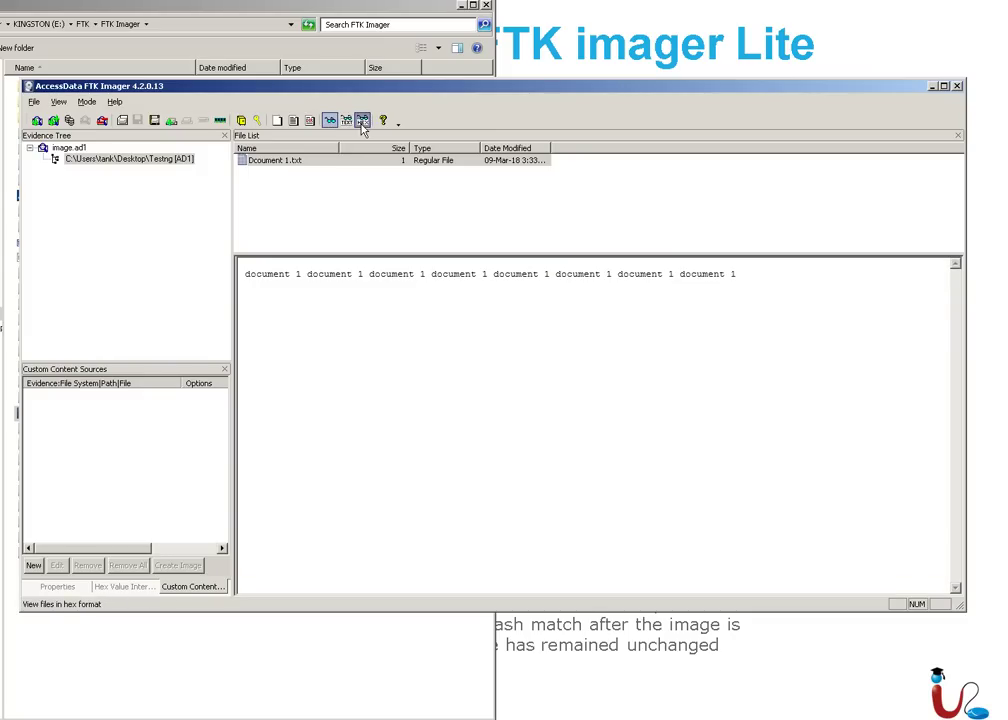
left_click(361, 121)
key("ctrl+a")
left_click(524, 329)
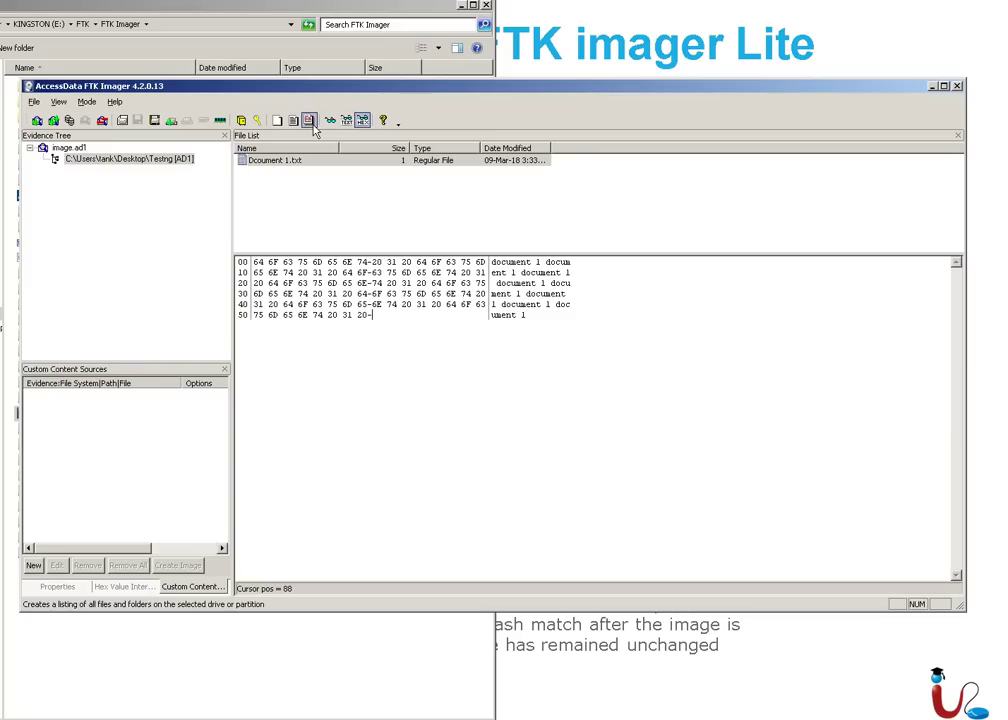
- Exit FTK Imager with images still mounted and return to the presentation slide
left_click(58, 101)
mouse_move(33, 102)
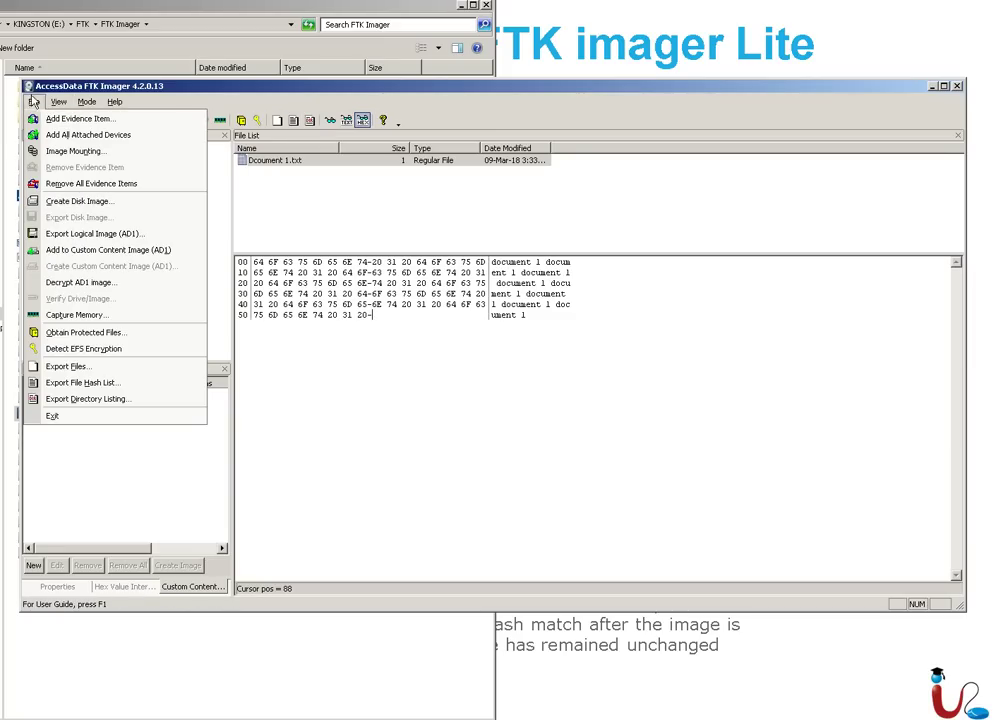
left_click(52, 415)
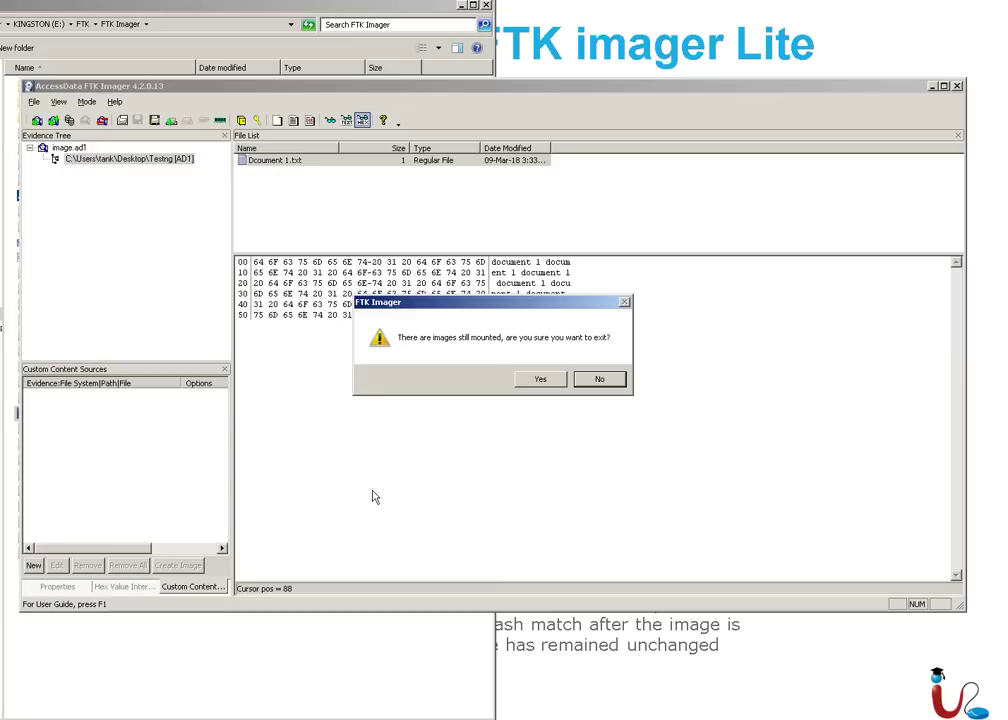
left_click(540, 380)
left_click(579, 170)
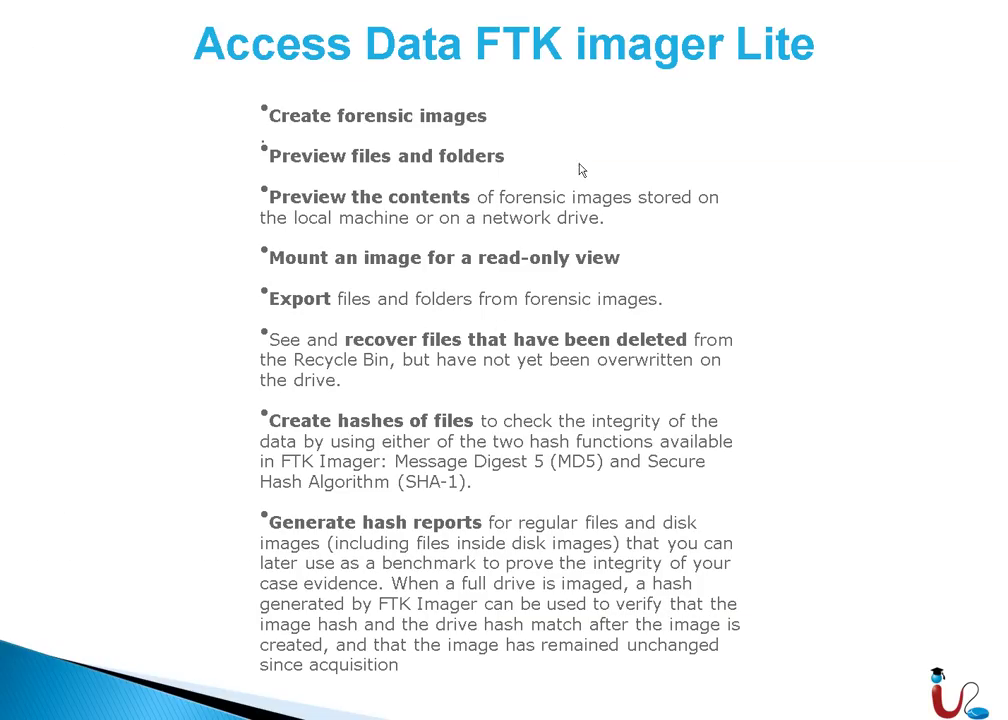